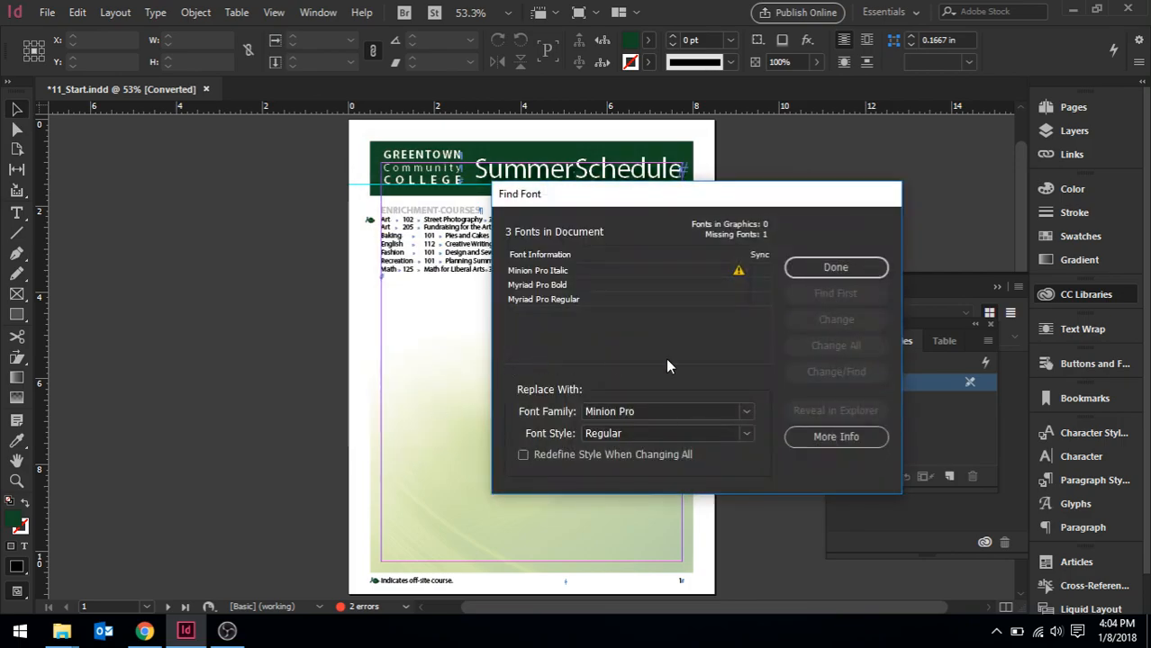
# Replace every use of the missing Minion Pro Italic font with Times New Roman Italic and finish the font replacement.
pyautogui.click(734, 273)
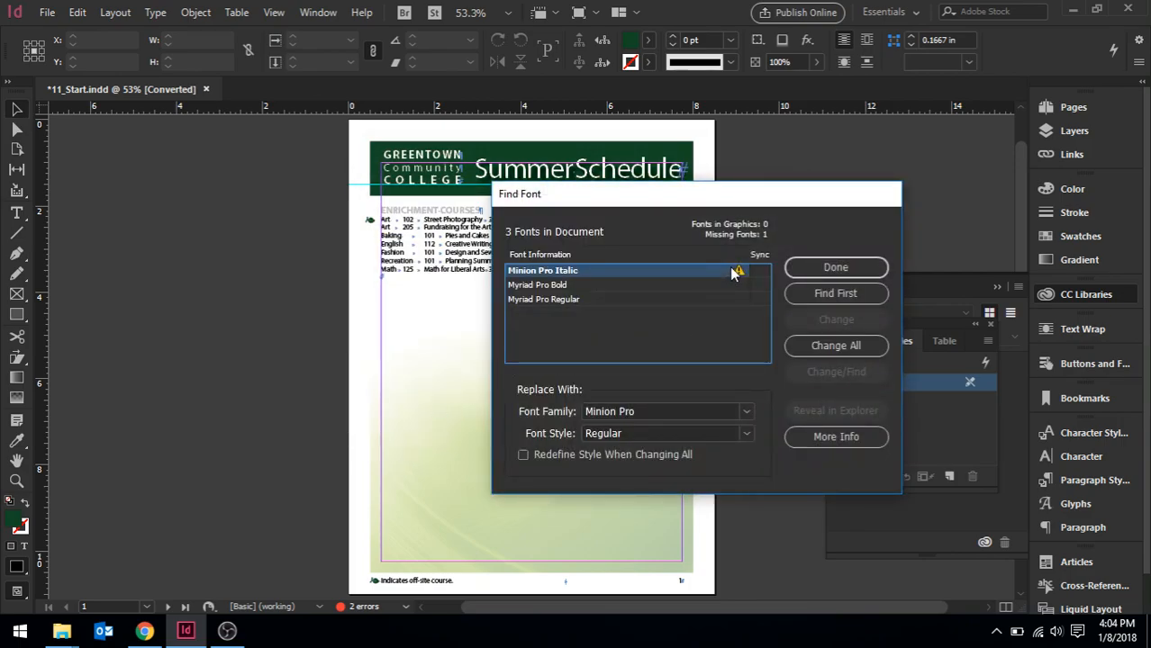
pyautogui.click(584, 411)
pyautogui.write('Times New Roman')
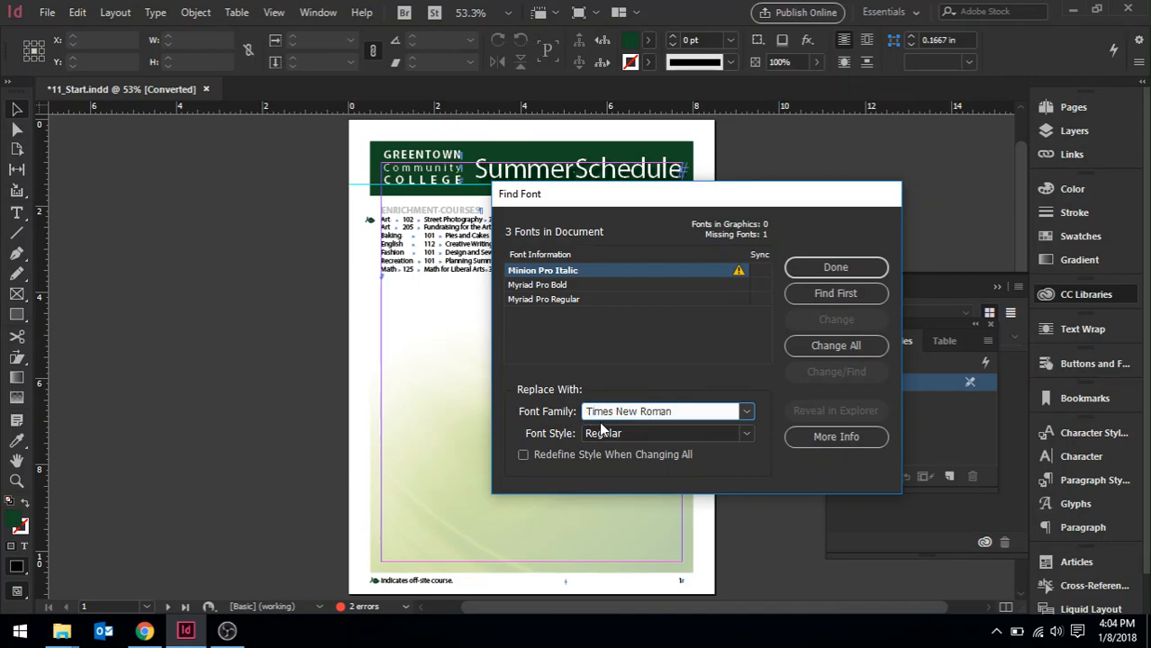
pyautogui.press('Tab')
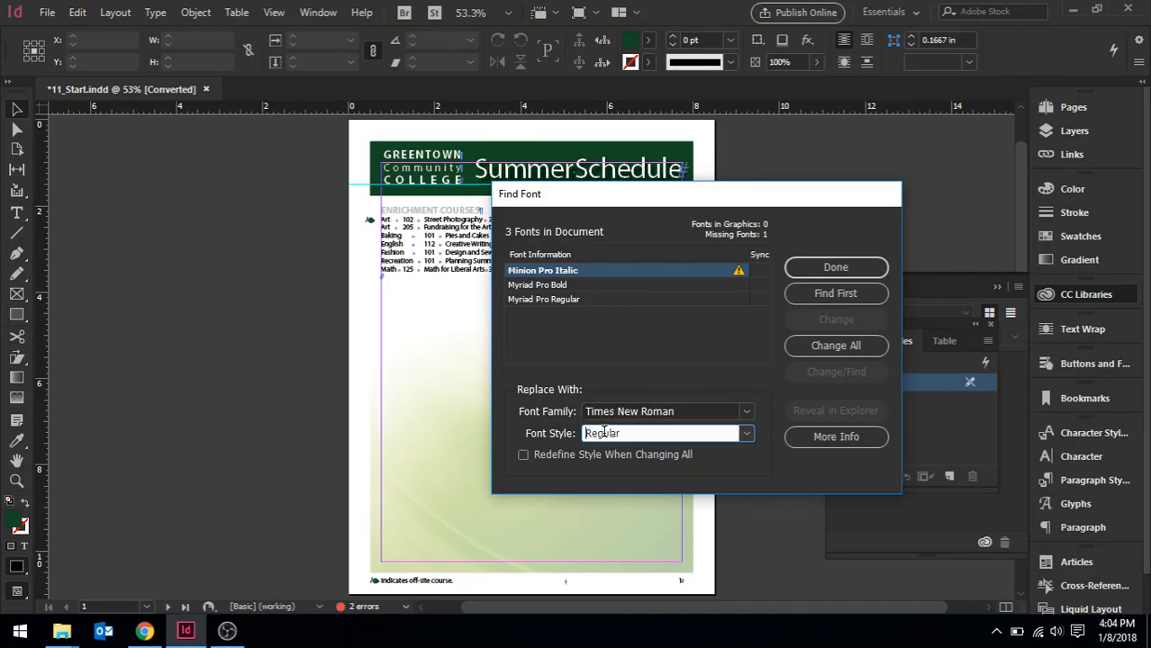
pyautogui.click(747, 436)
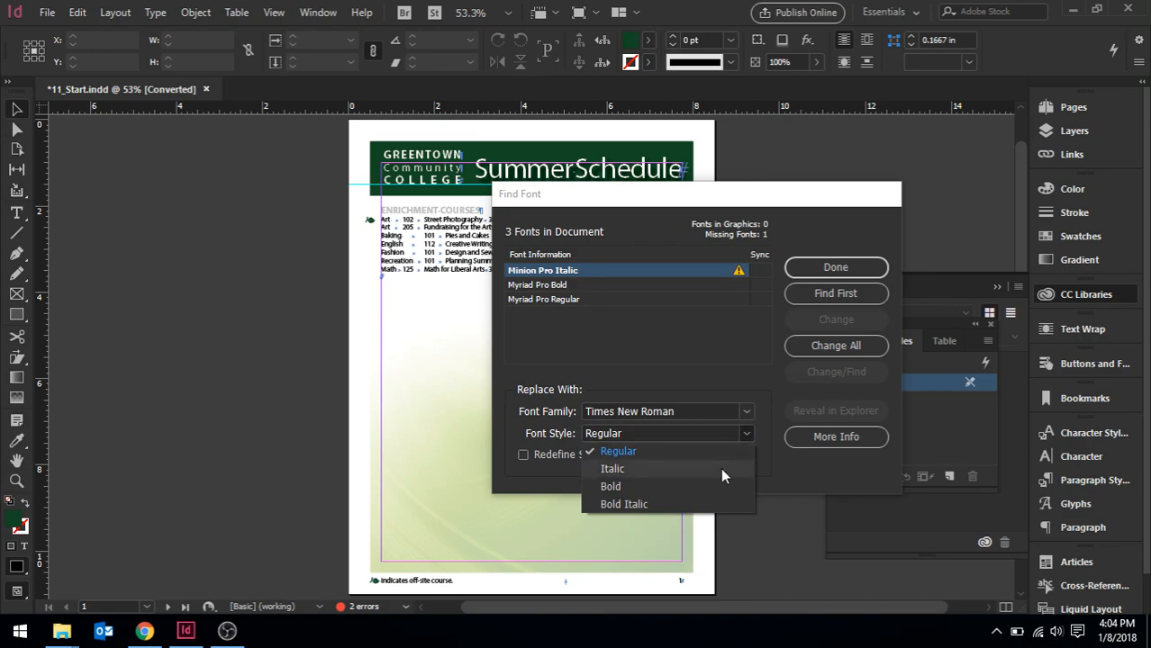
pyautogui.click(721, 468)
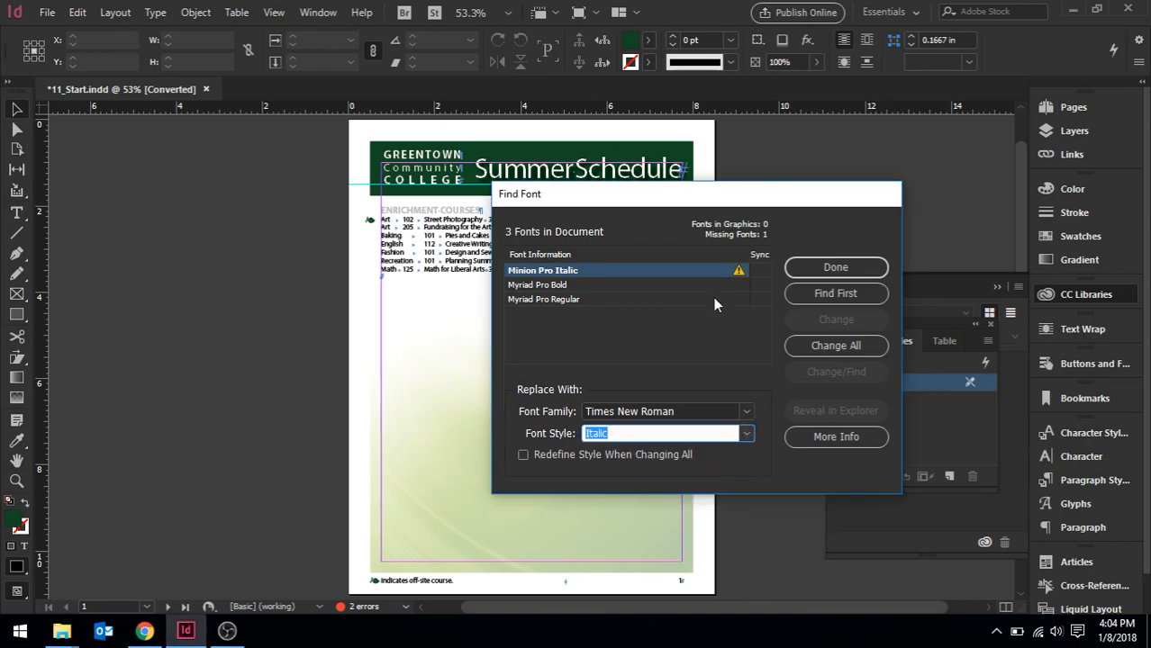
pyautogui.click(830, 346)
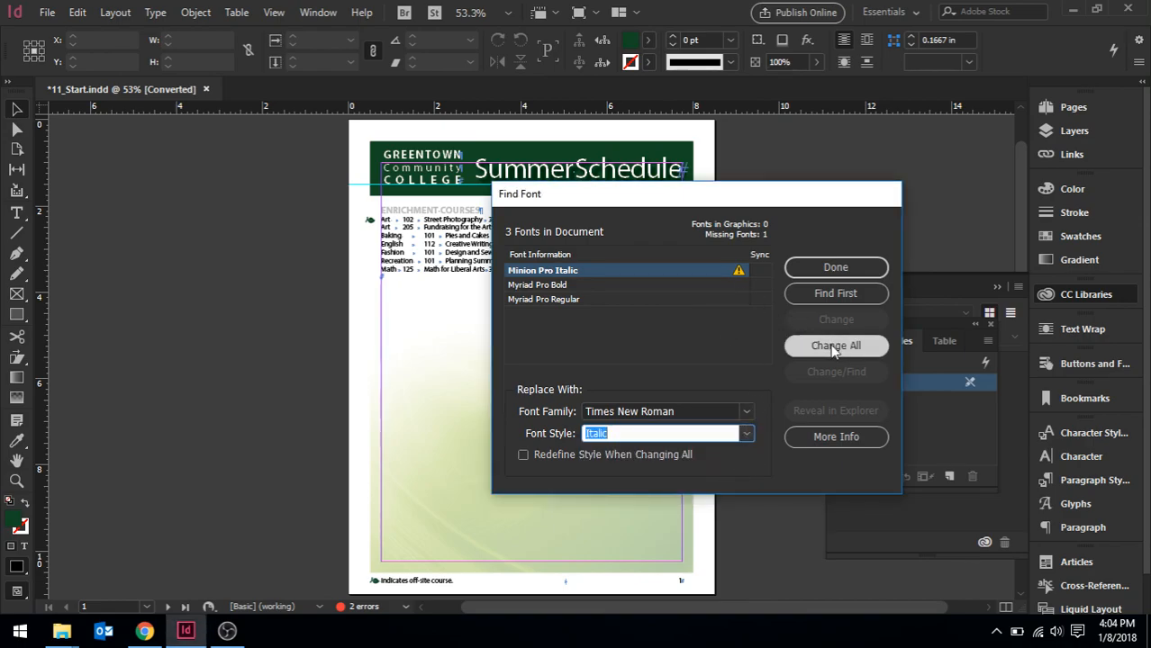
pyautogui.click(834, 268)
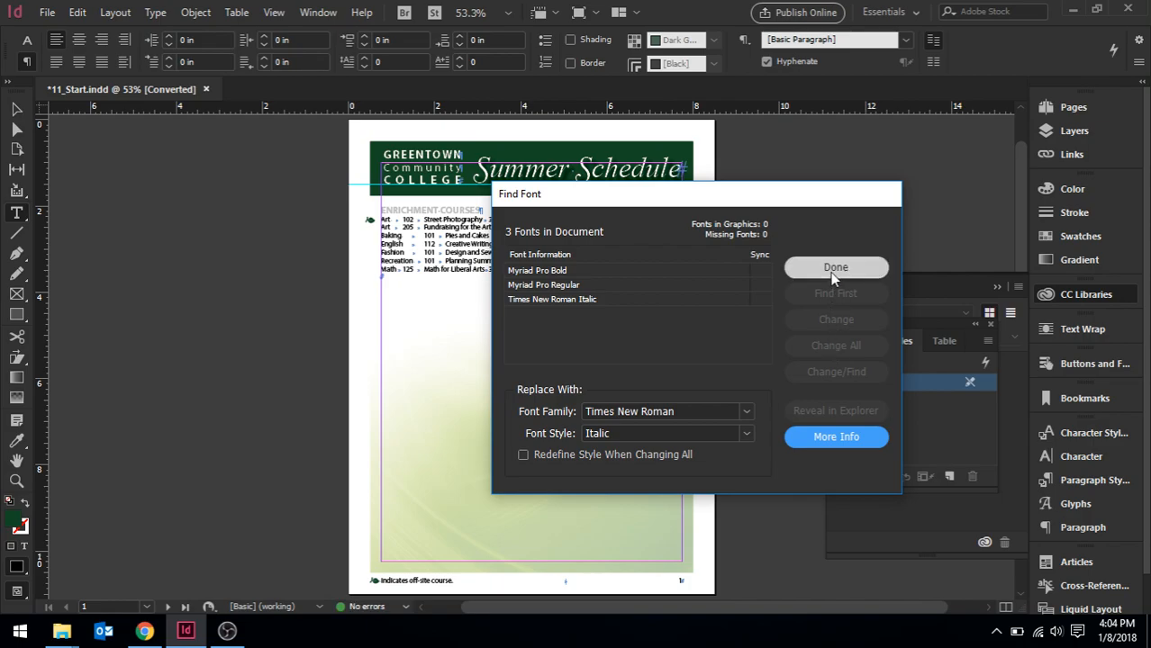
# Try drawing a new table with 4 body rows and 4 columns in the empty area below the course list, and undo it.
pyautogui.scroll(2, 1021, 265)
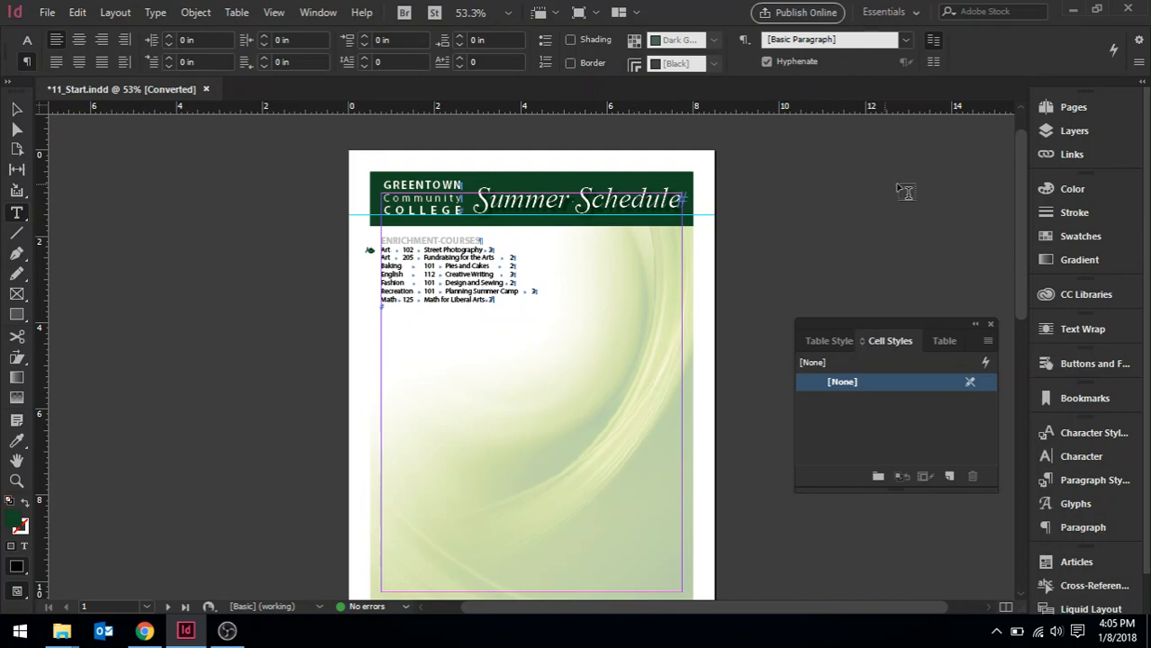
pyautogui.scroll(-1, 1018, 199)
pyautogui.moveTo(1021, 227)
pyautogui.mouseDown()
pyautogui.moveTo(1040, 385)
pyautogui.moveTo(1043, 228)
pyautogui.mouseUp()
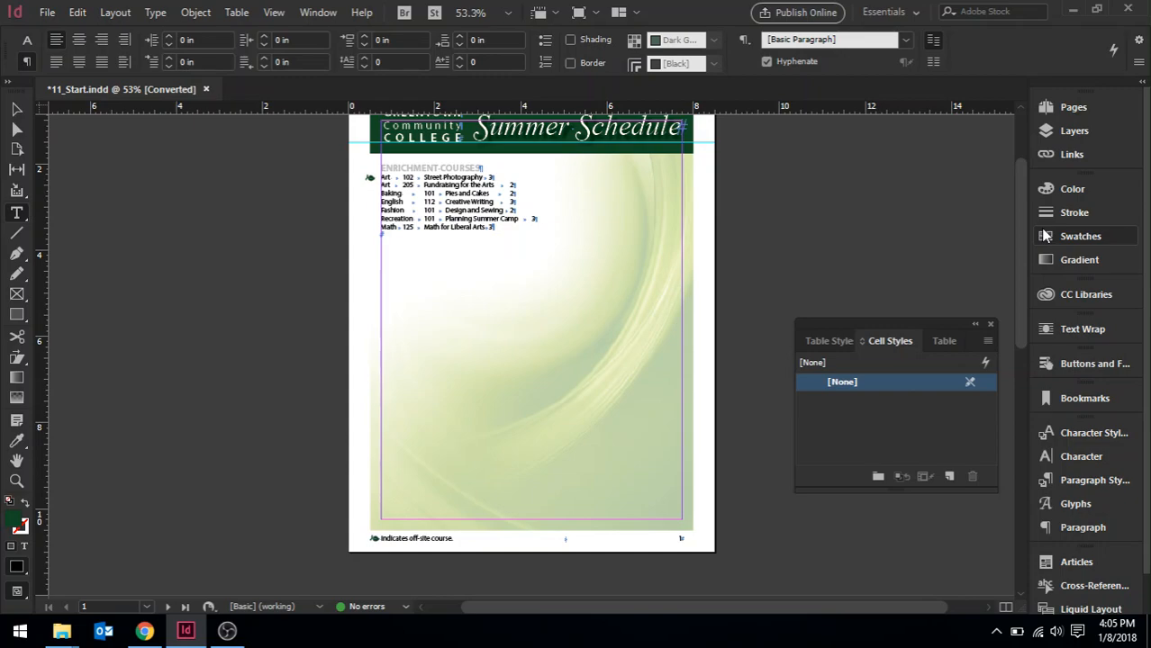
pyautogui.click(20, 114)
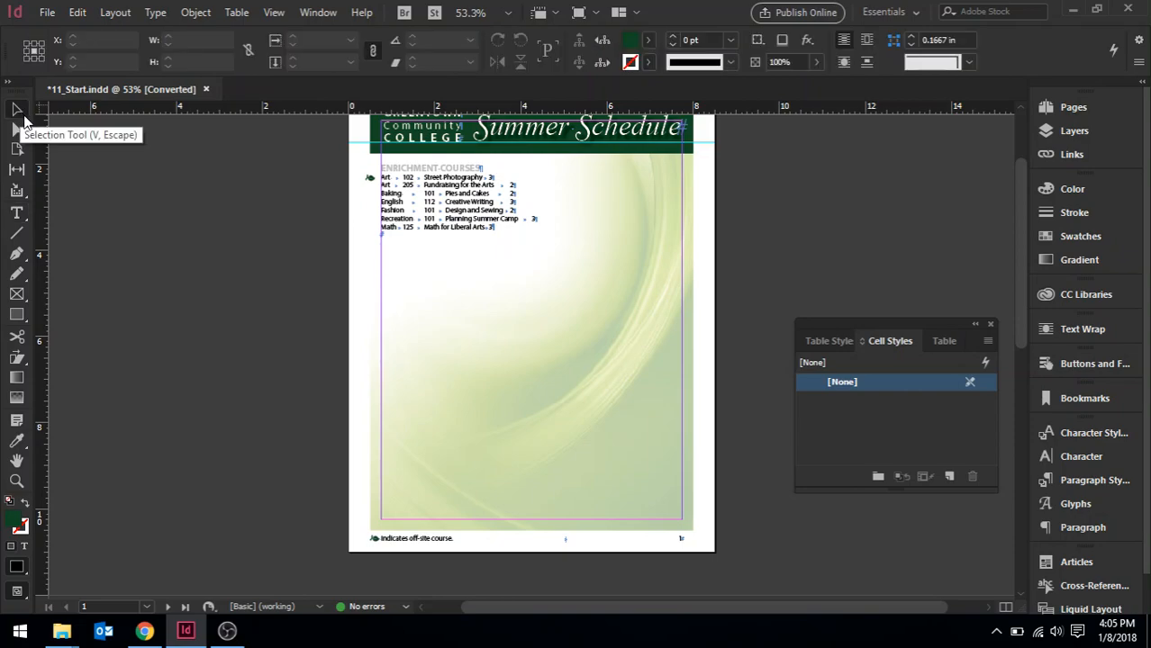
pyautogui.click(238, 14)
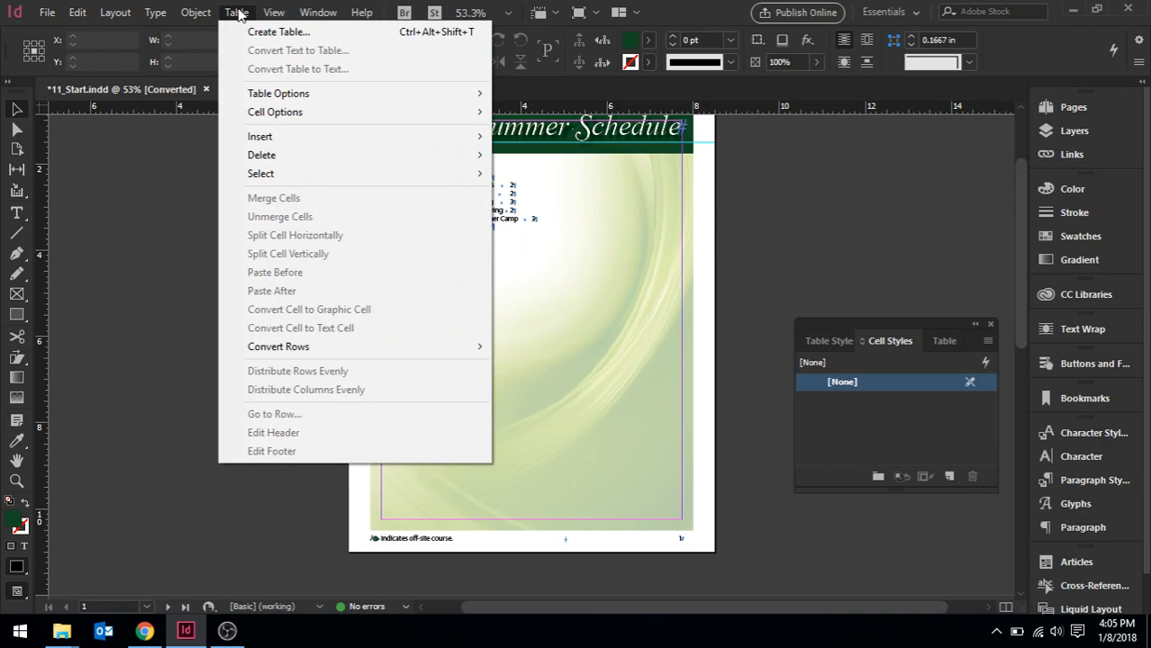
pyautogui.click(274, 32)
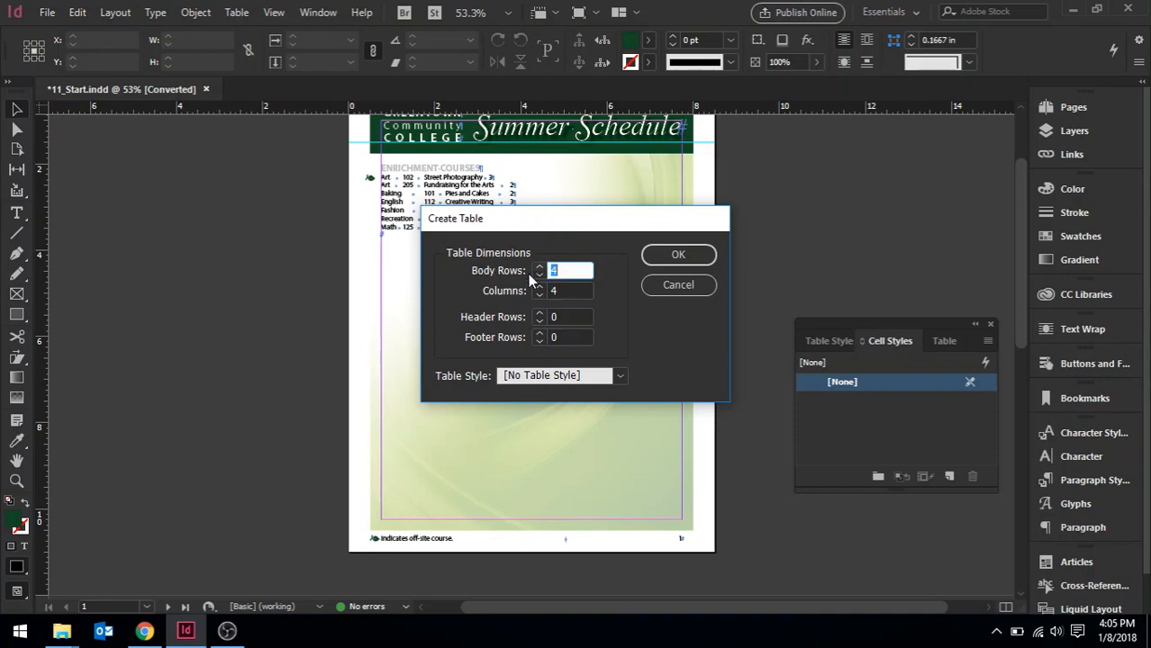
pyautogui.click(675, 255)
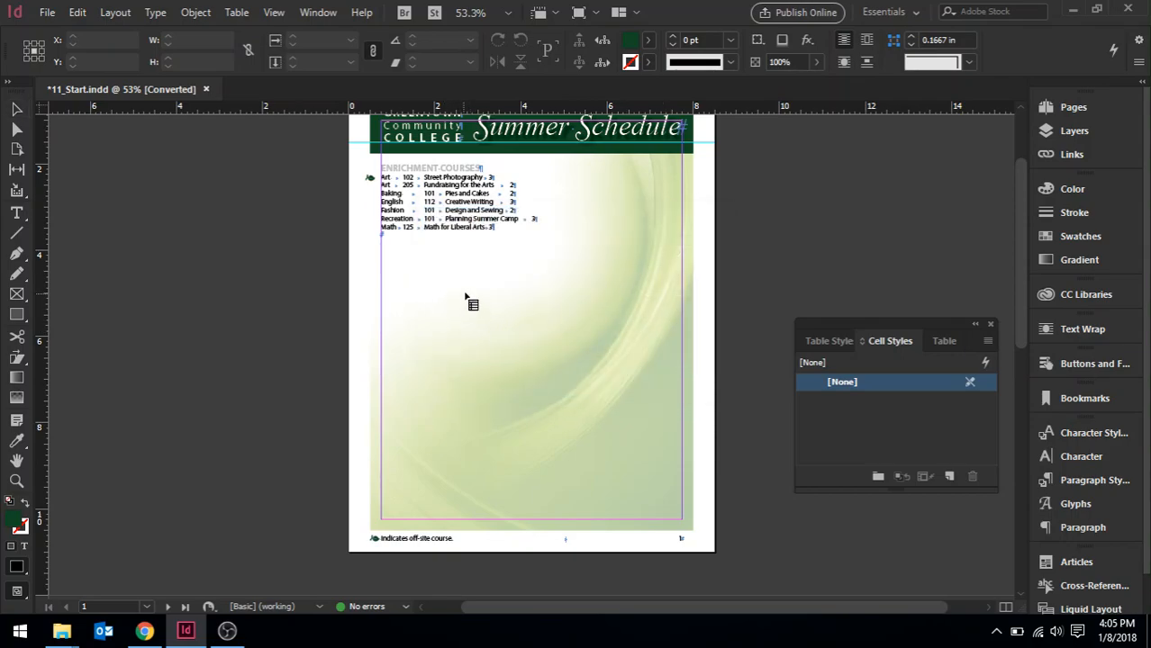
pyautogui.moveTo(416, 267); pyautogui.dragTo(650, 472)
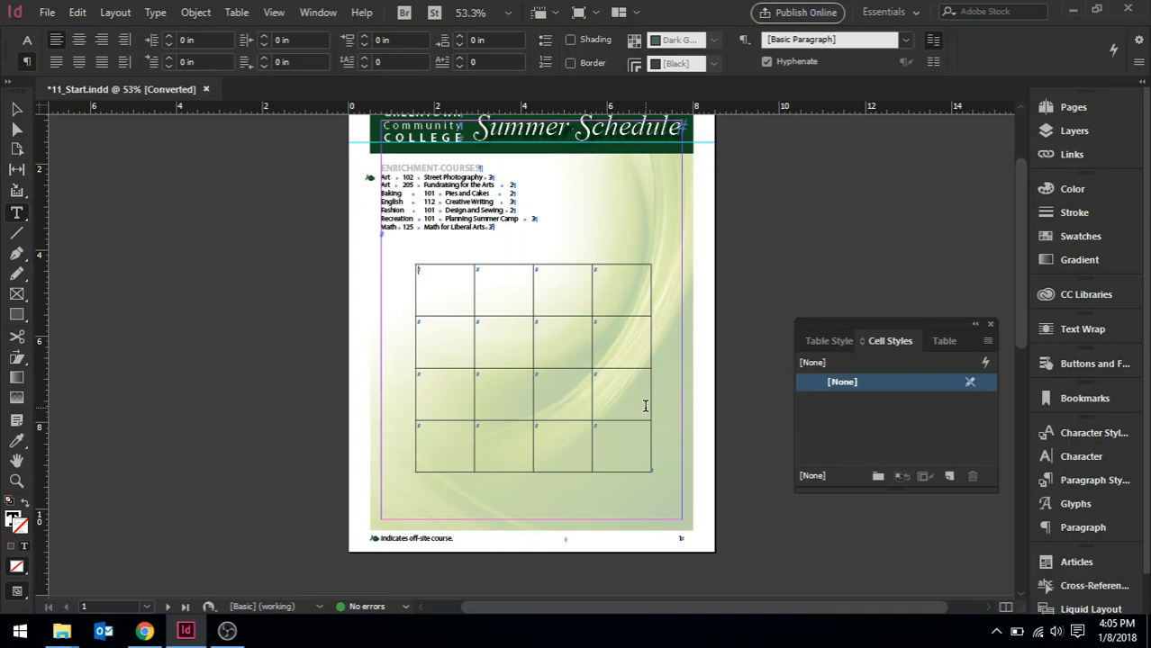
pyautogui.hotkey('ctrl', 'z')
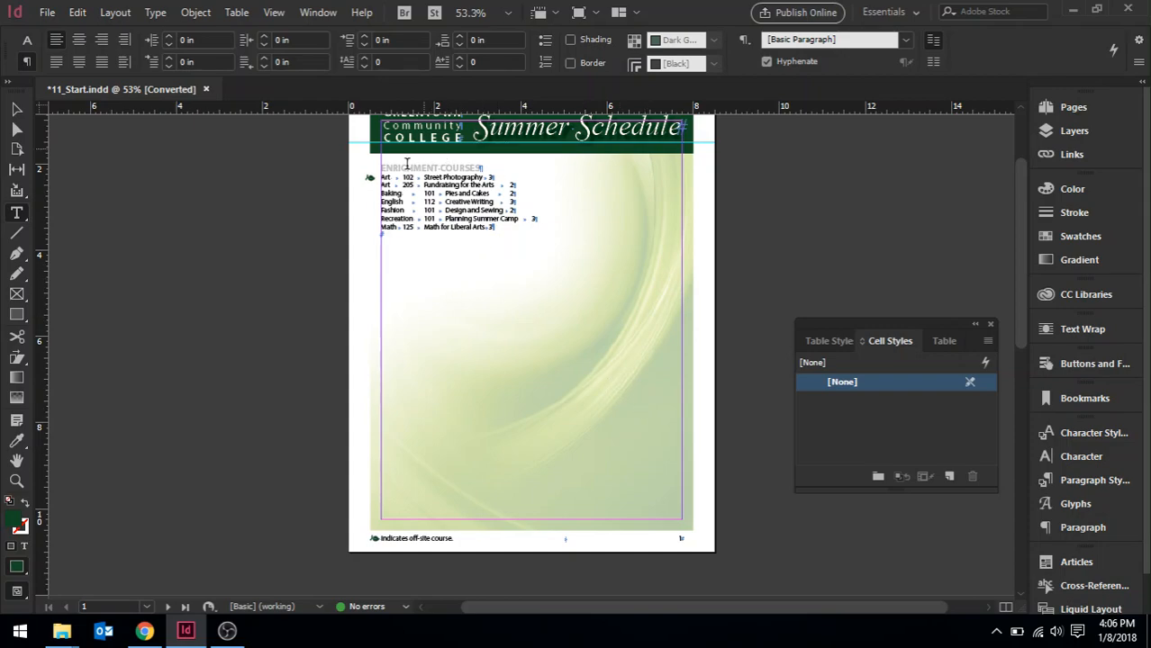
# Convert the Enrichment Courses heading and course list into a table, using Tab as column separator and Paragraph as row separator.
pyautogui.moveTo(380, 169); pyautogui.dragTo(511, 232)
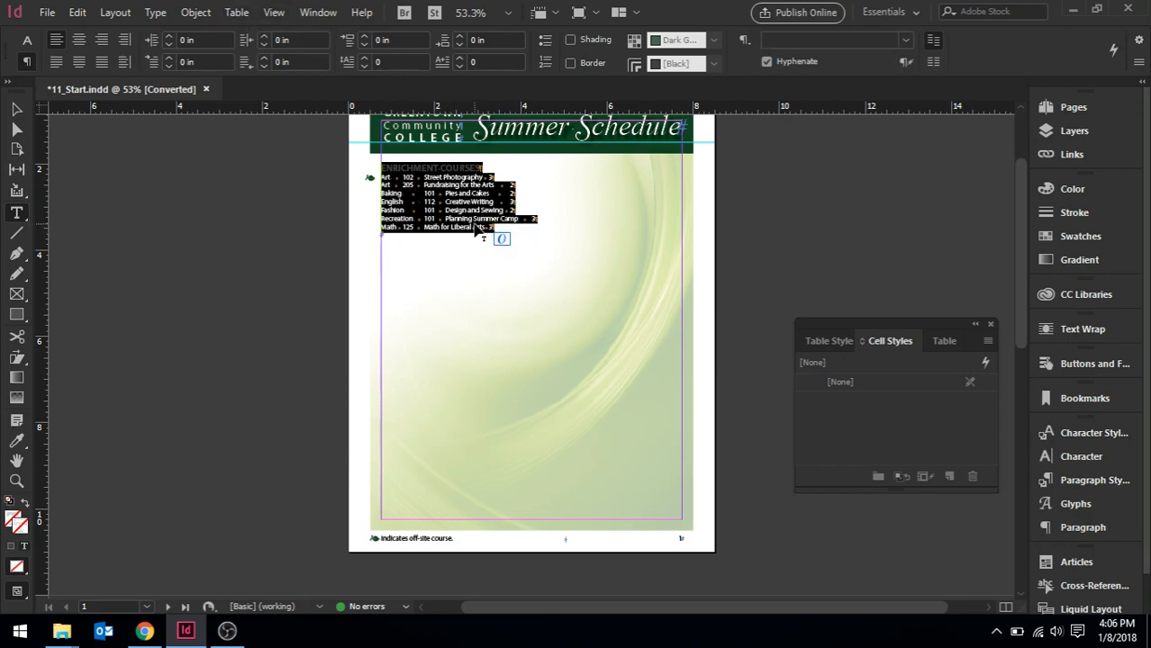
pyautogui.click(238, 12)
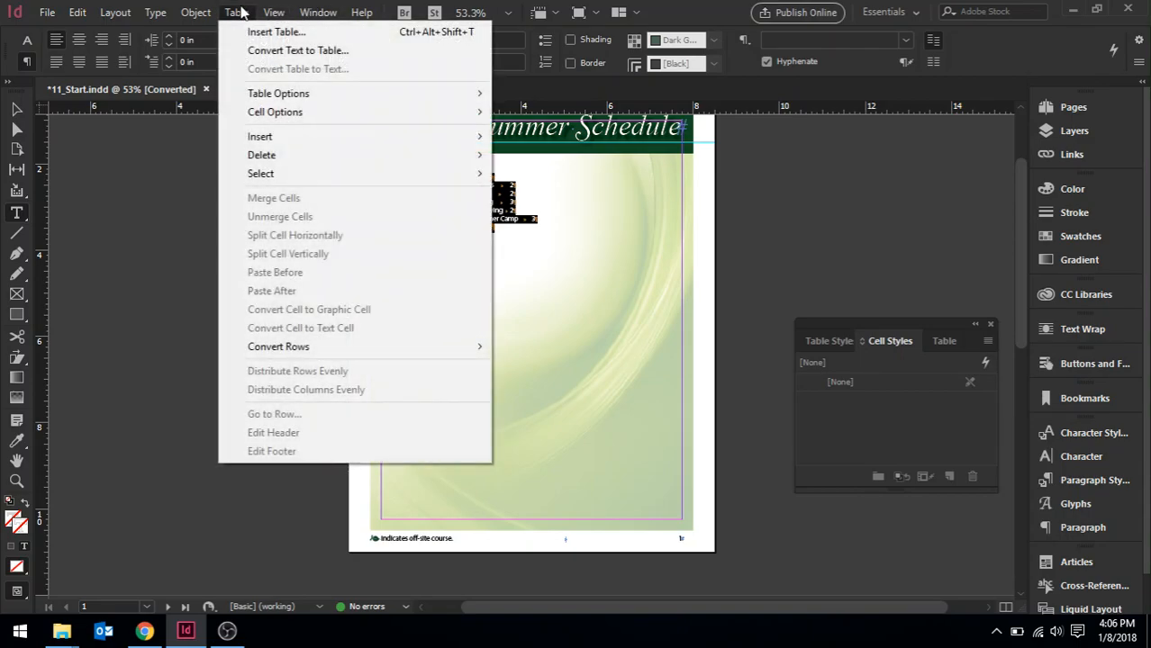
pyautogui.click(264, 52)
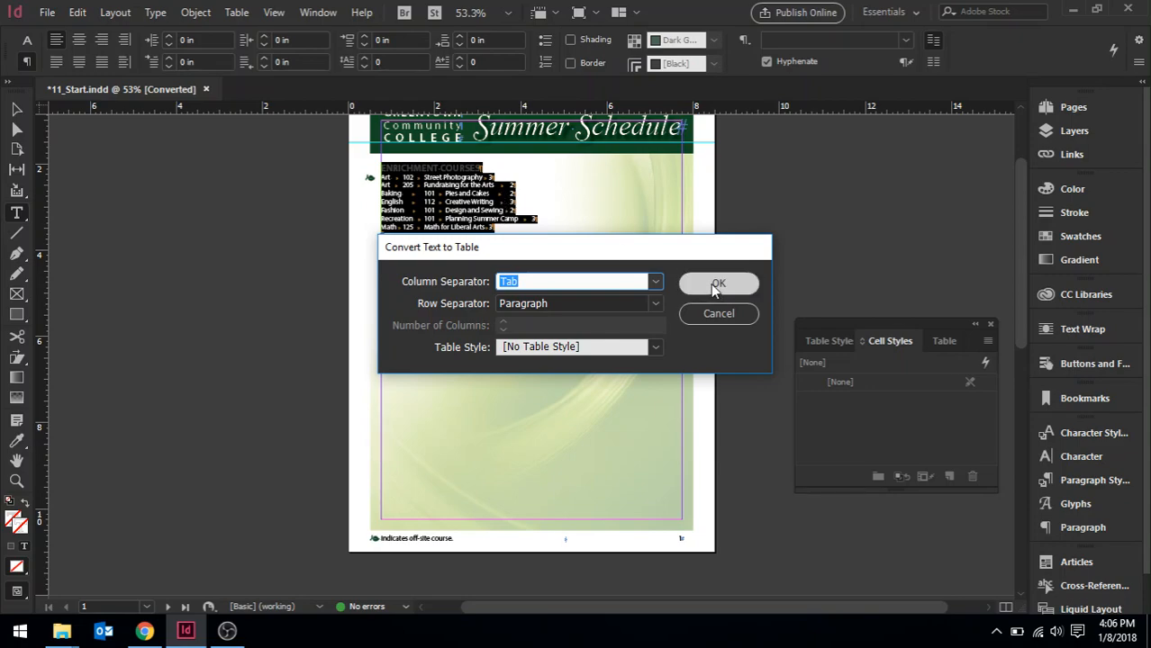
pyautogui.click(651, 287)
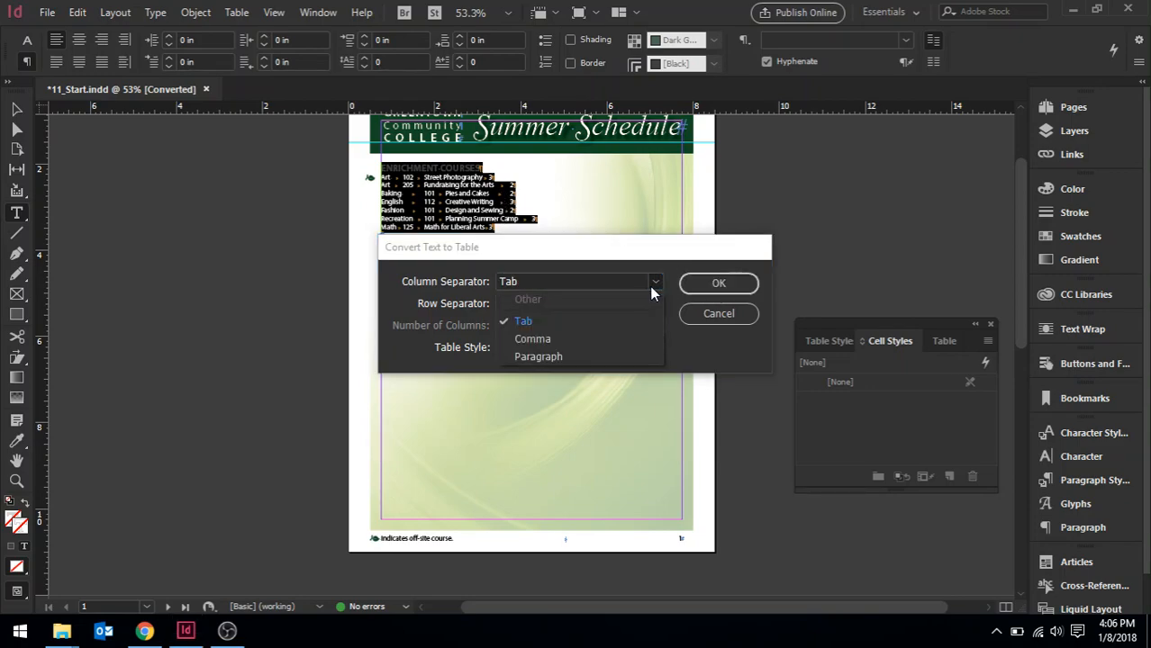
pyautogui.click(594, 321)
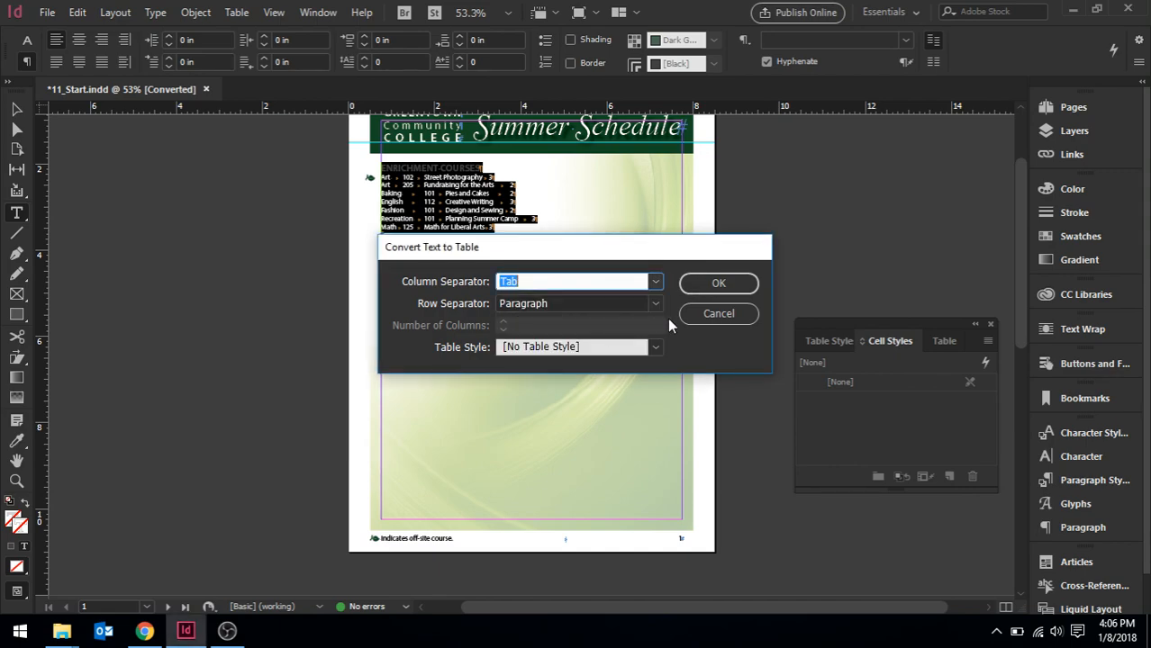
pyautogui.click(719, 284)
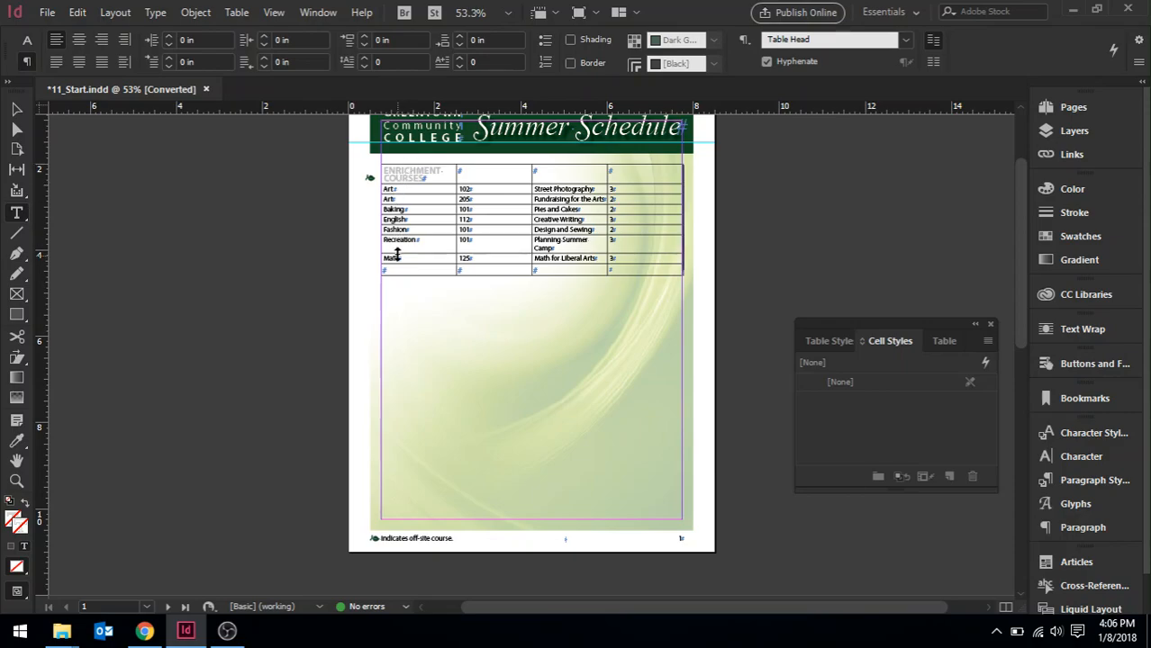
# Move the floating Cell Styles panel away from the course table so that it no longer covers the cells.
pyautogui.hotkey('ctrl', '=')
pyautogui.hotkey('ctrl', '=')
pyautogui.hotkey('ctrl', '=')
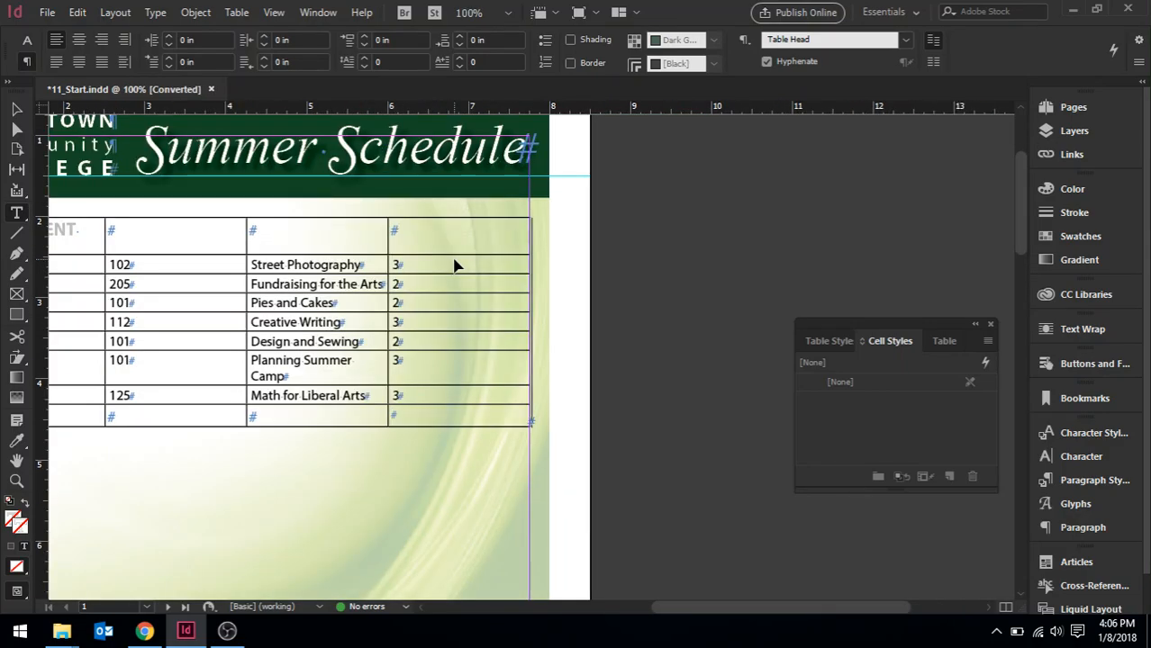
pyautogui.moveTo(781, 605); pyautogui.dragTo(720, 627)
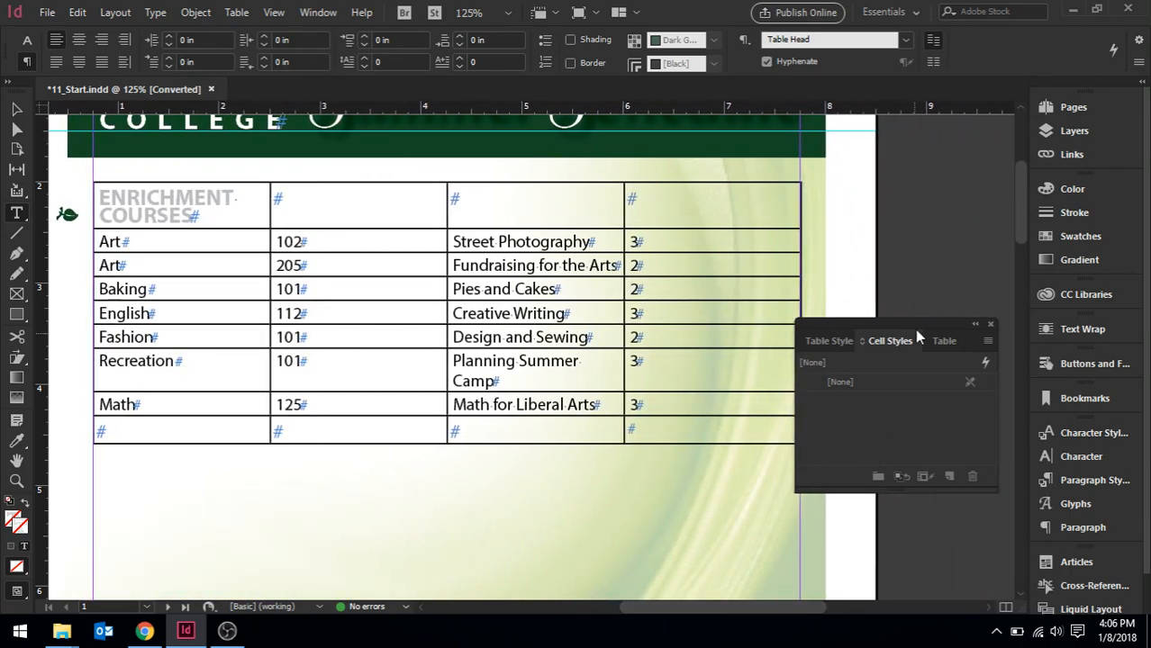
pyautogui.moveTo(937, 334); pyautogui.dragTo(952, 441)
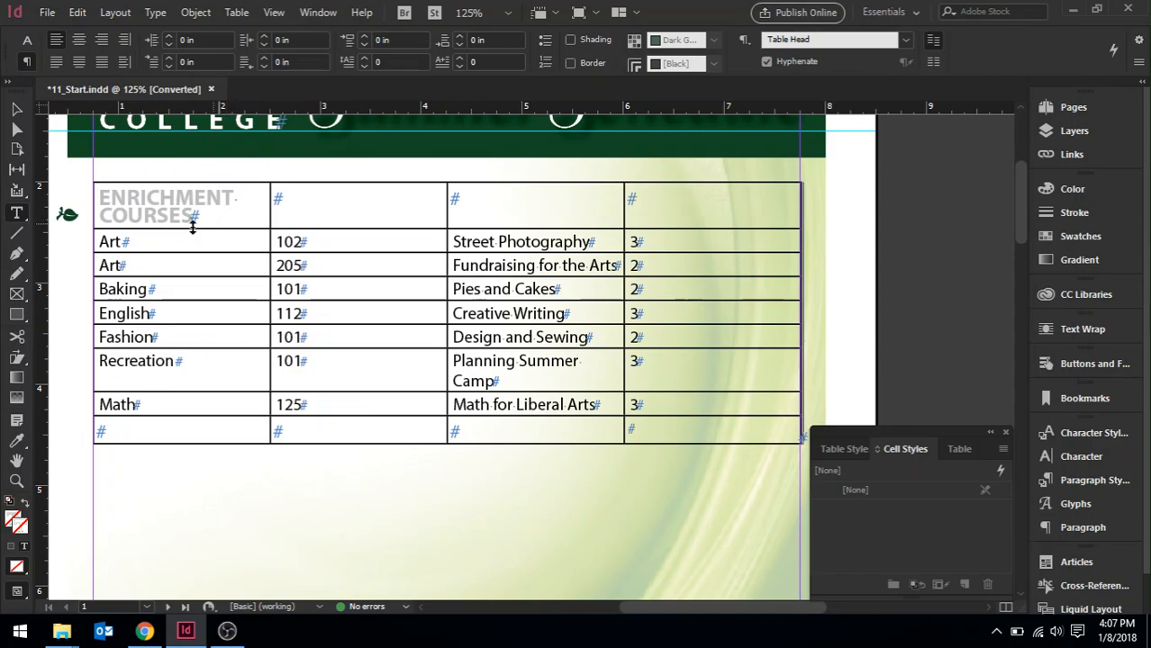
# Try inserting one row below the Enrichment Courses heading row of the table, and undo the insertion.
pyautogui.click(236, 216)
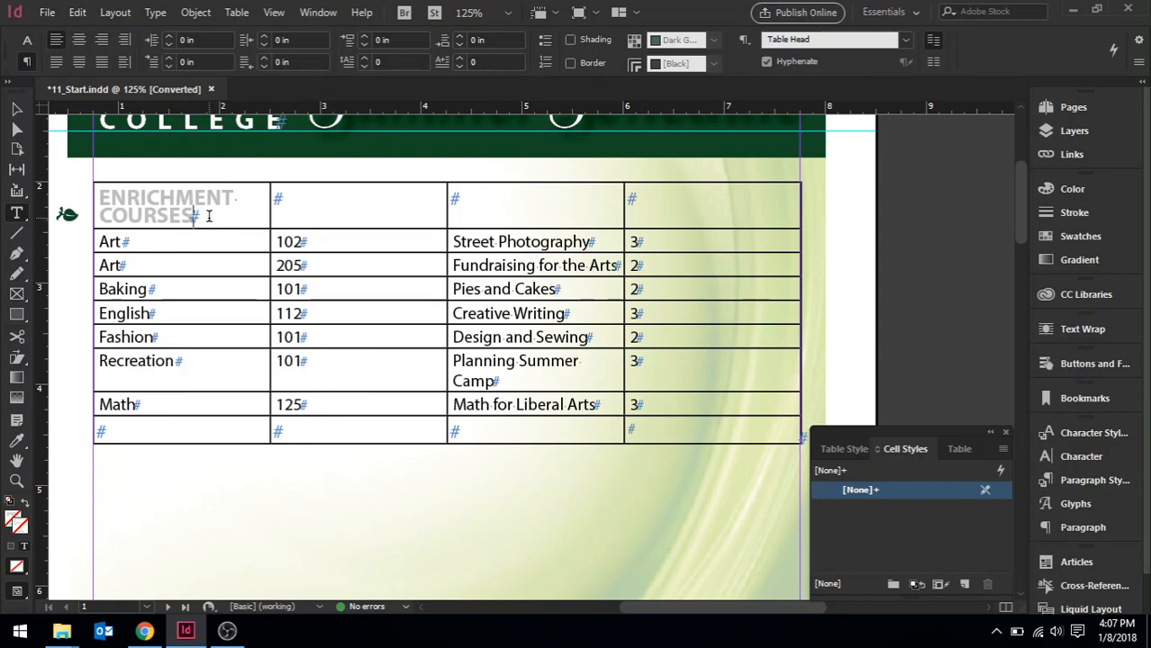
pyautogui.rightClick(209, 217)
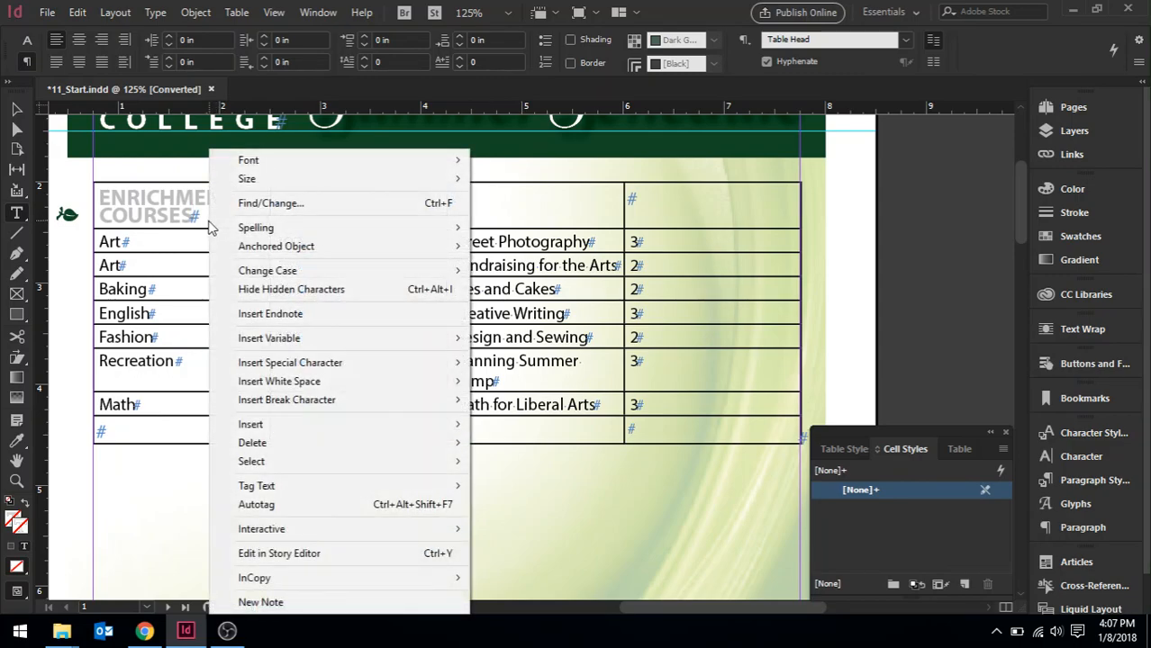
pyautogui.moveTo(366, 429)
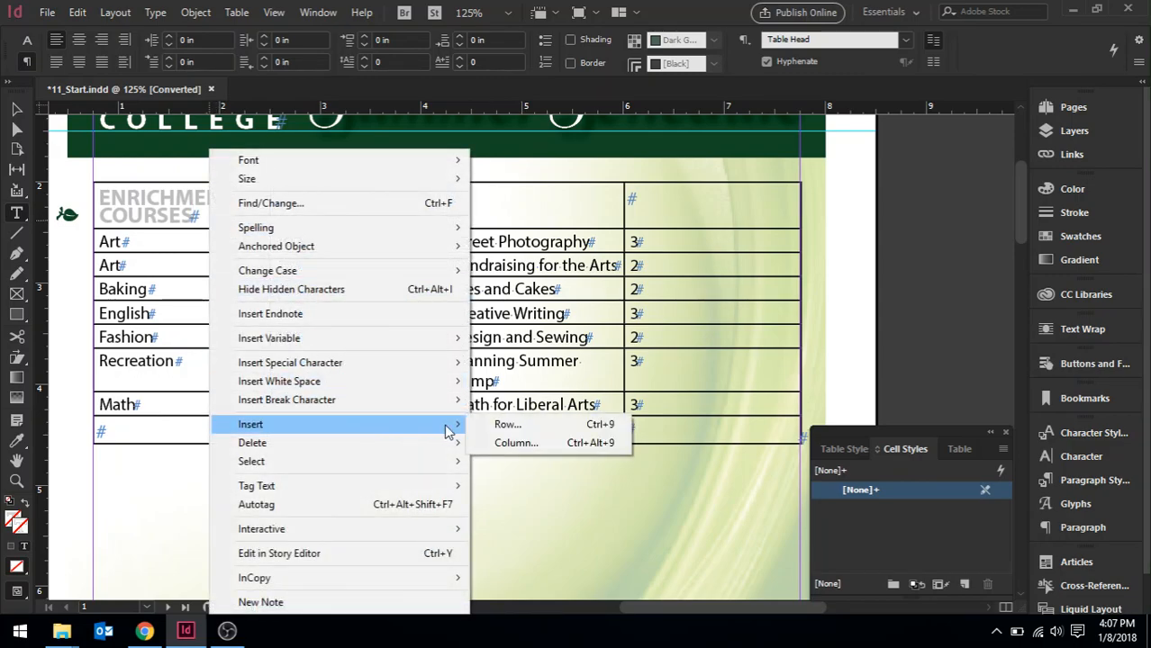
pyautogui.click(507, 425)
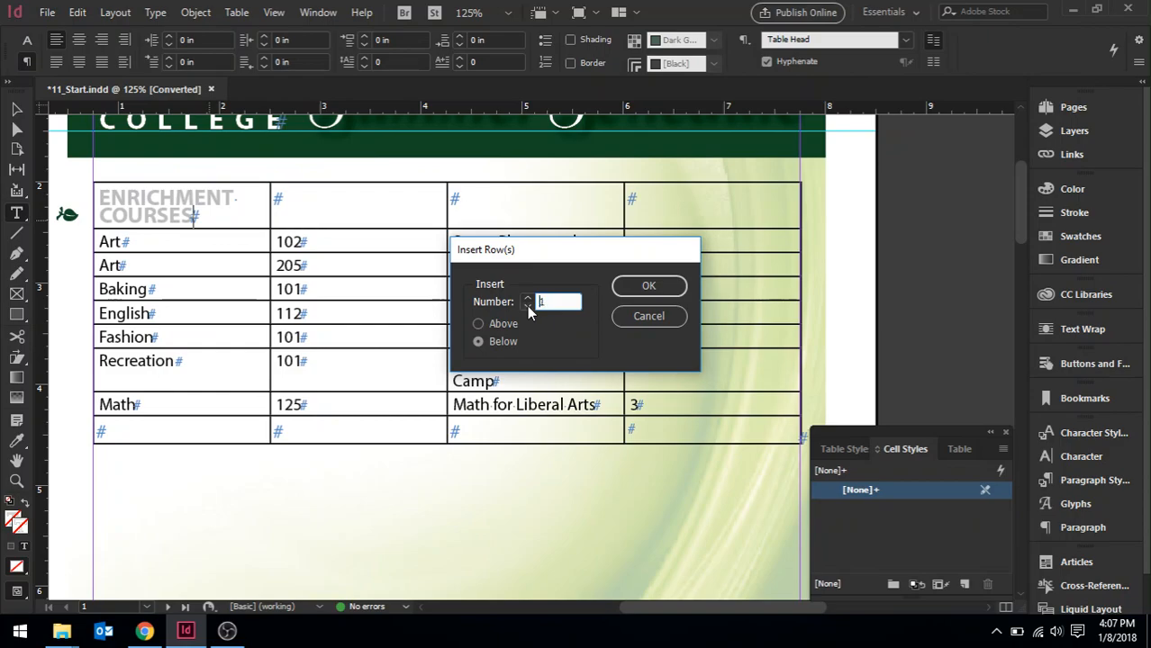
pyautogui.click(530, 306)
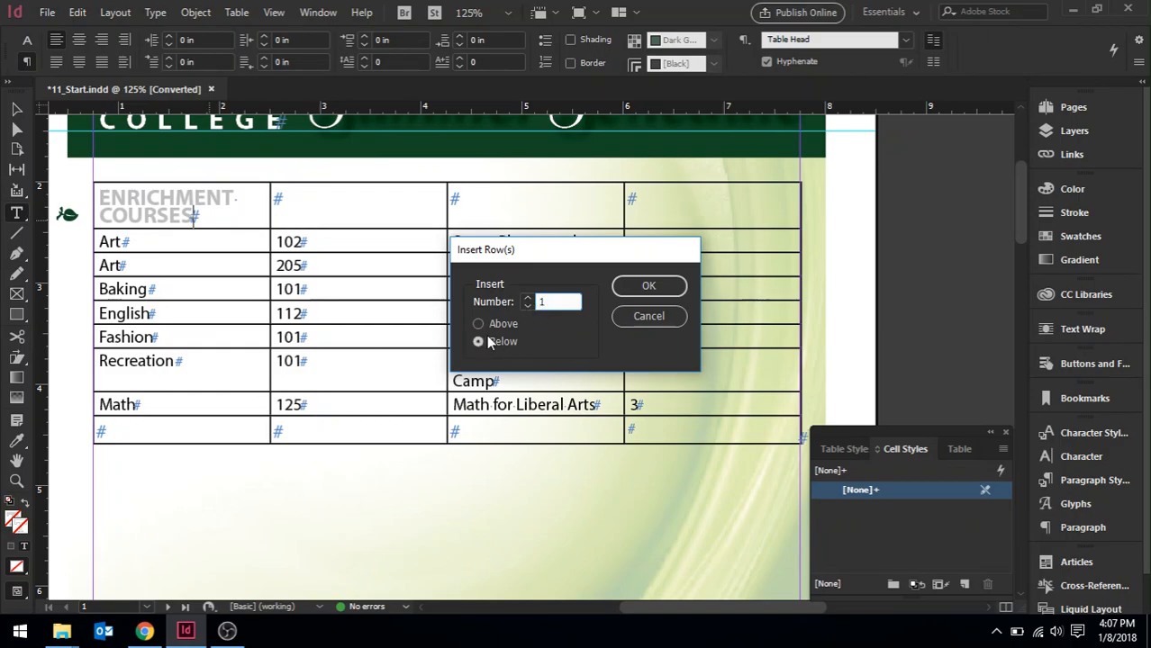
pyautogui.click(638, 290)
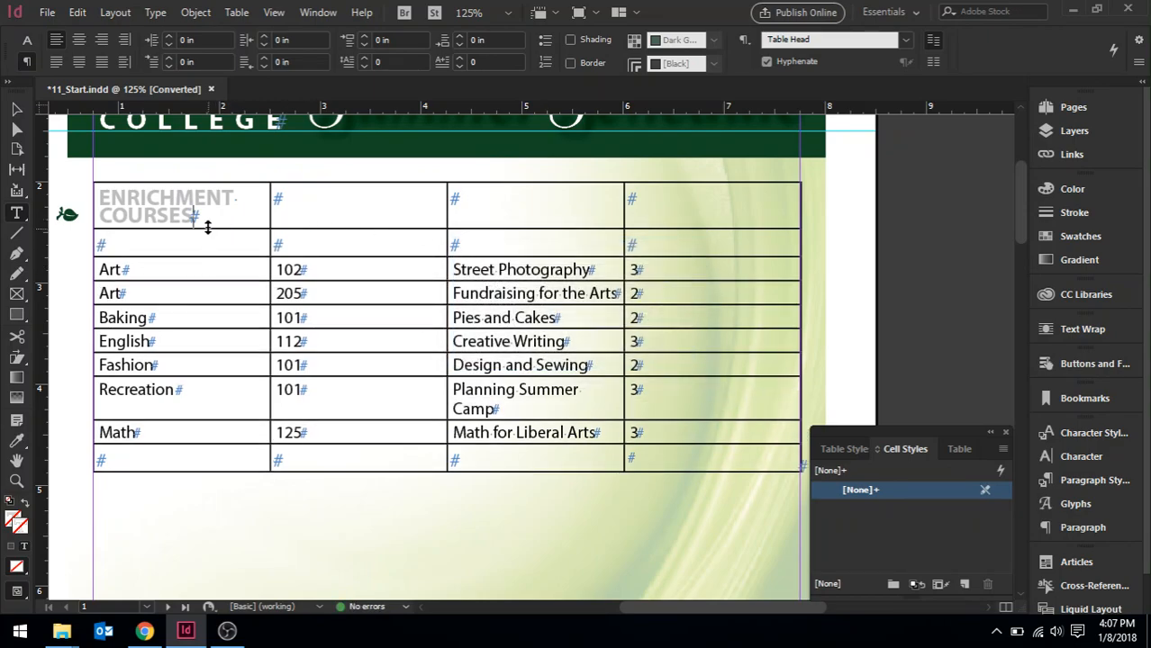
pyautogui.hotkey('ctrl', 'z')
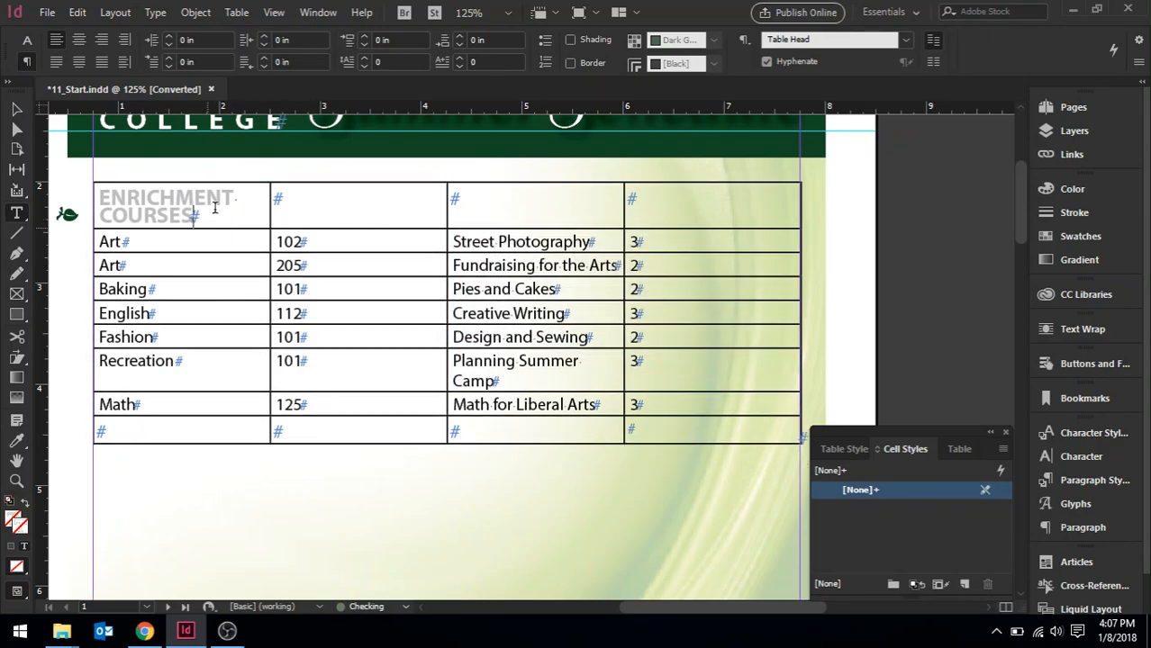
# Insert one row below the Enrichment Courses heading row of the table.
pyautogui.click(237, 13)
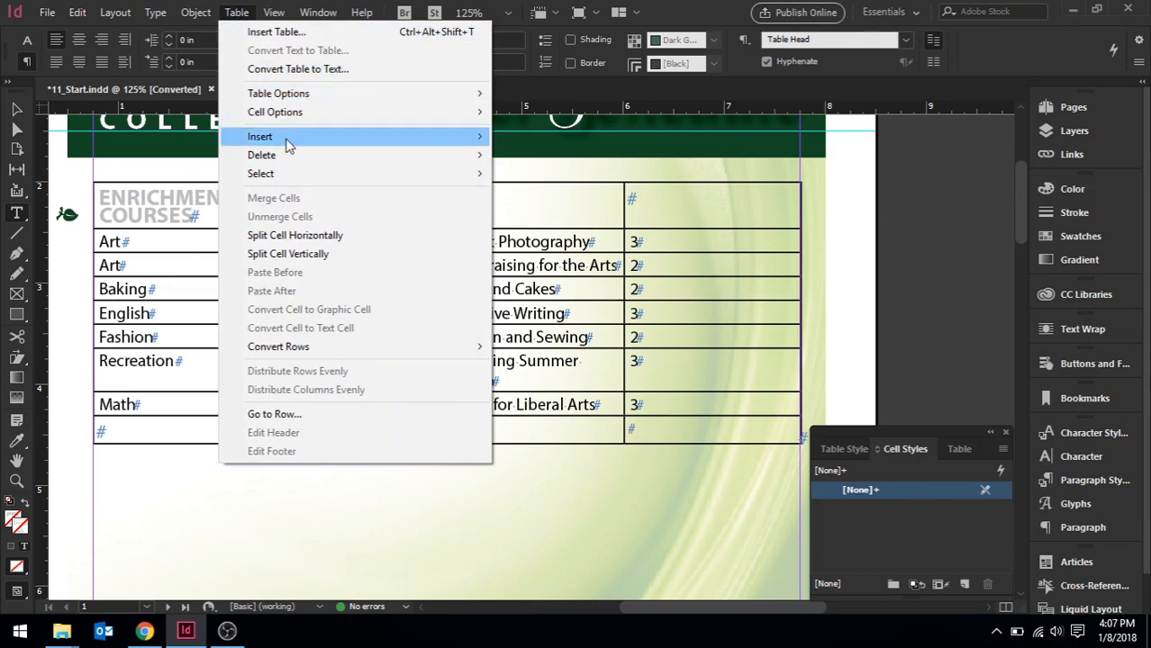
pyautogui.moveTo(291, 144)
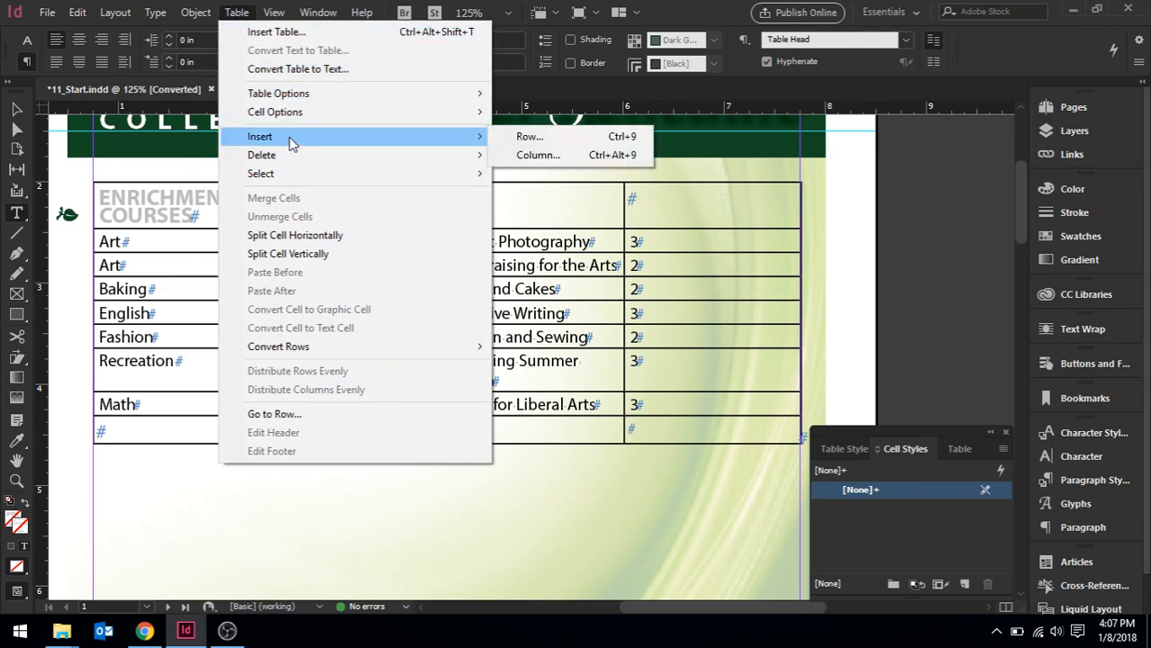
pyautogui.click(558, 139)
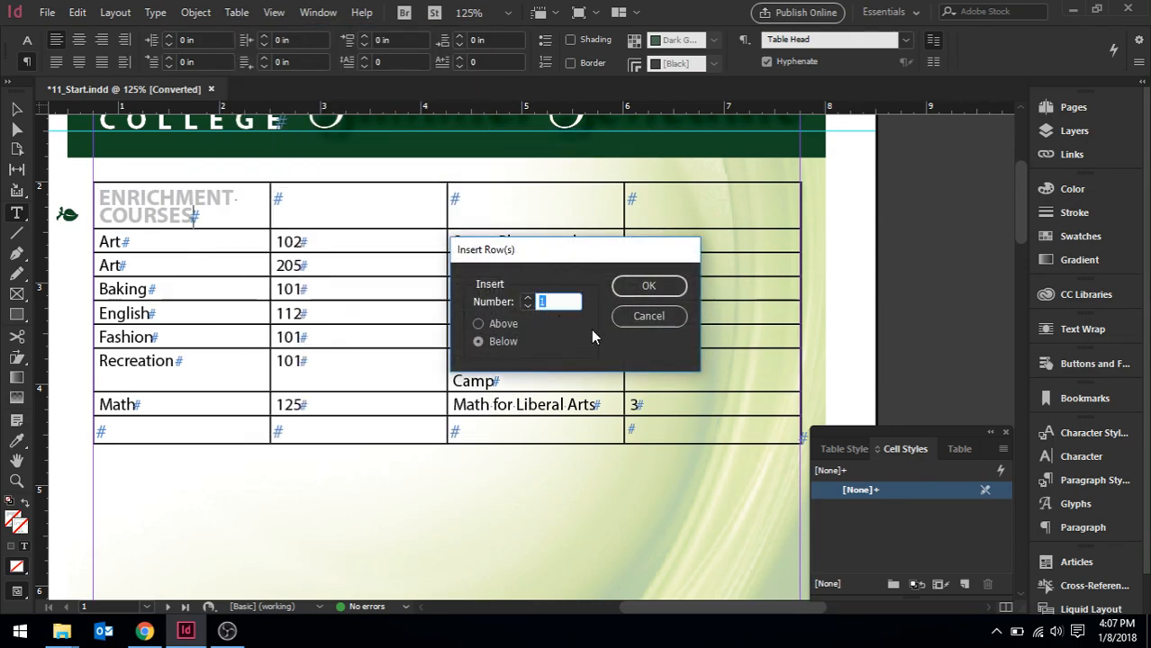
pyautogui.click(479, 324)
pyautogui.click(478, 342)
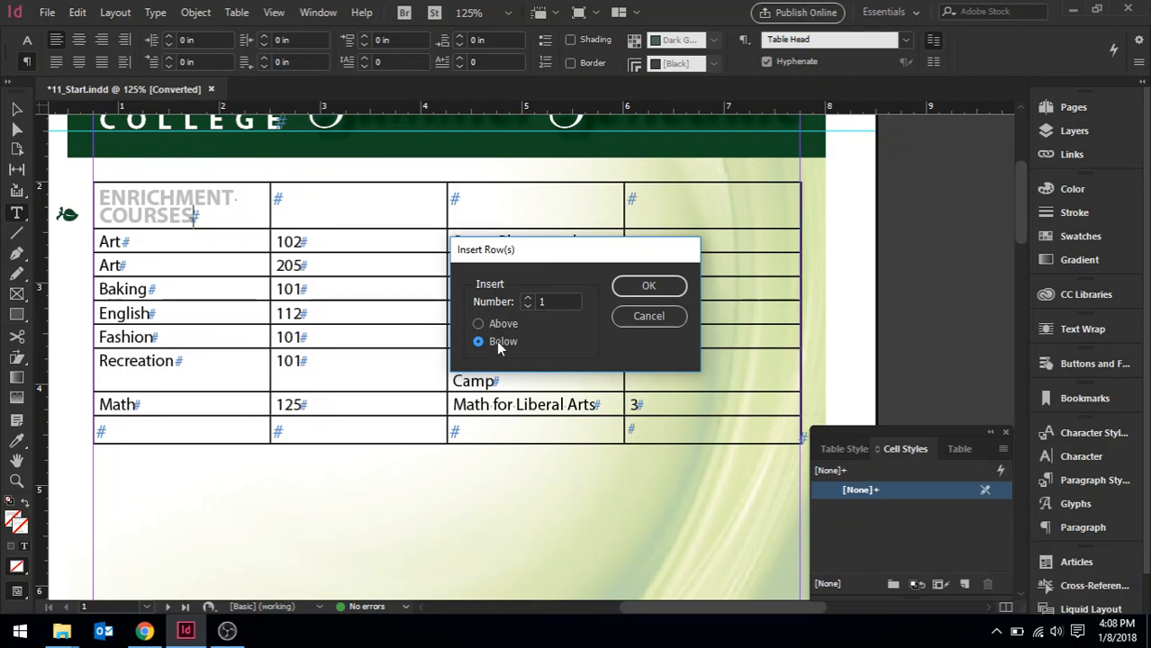
pyautogui.click(625, 286)
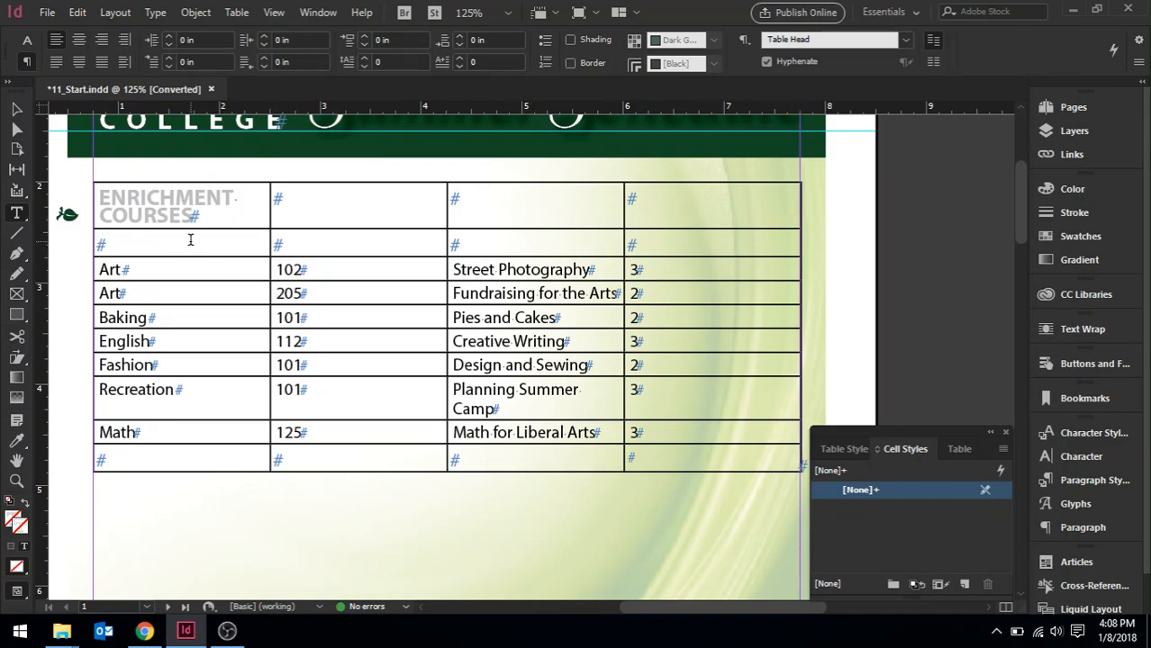
# Fill the new row's cells with the column headings Department, No., Course Name and Credits.
pyautogui.write('Depar')
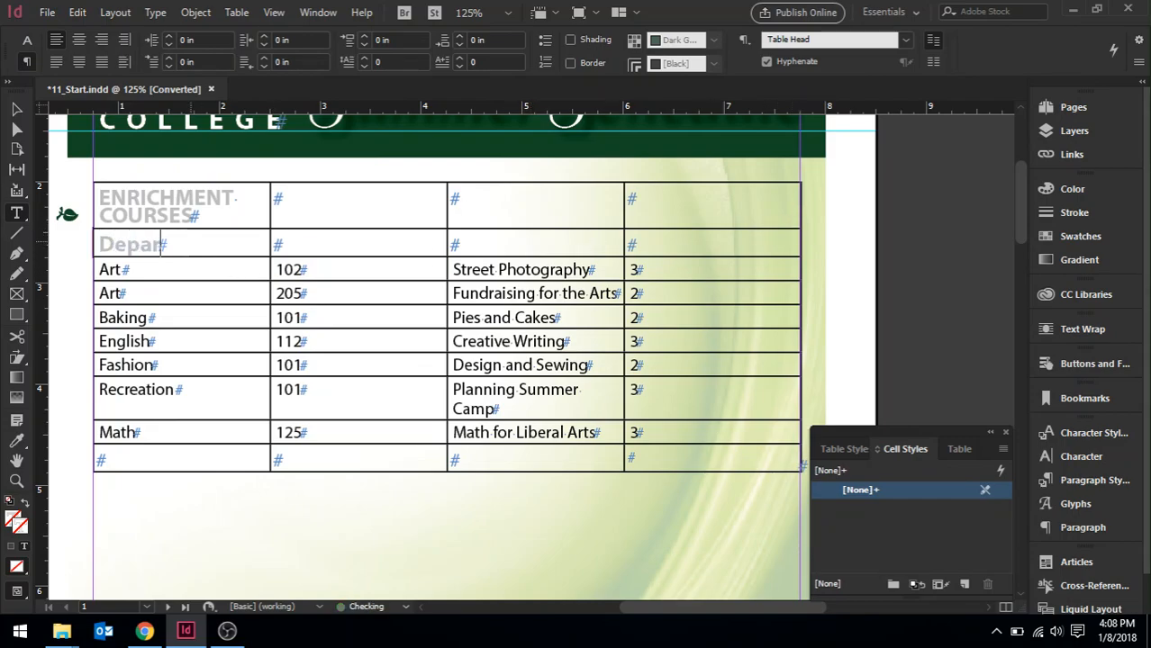
pyautogui.write('tment')
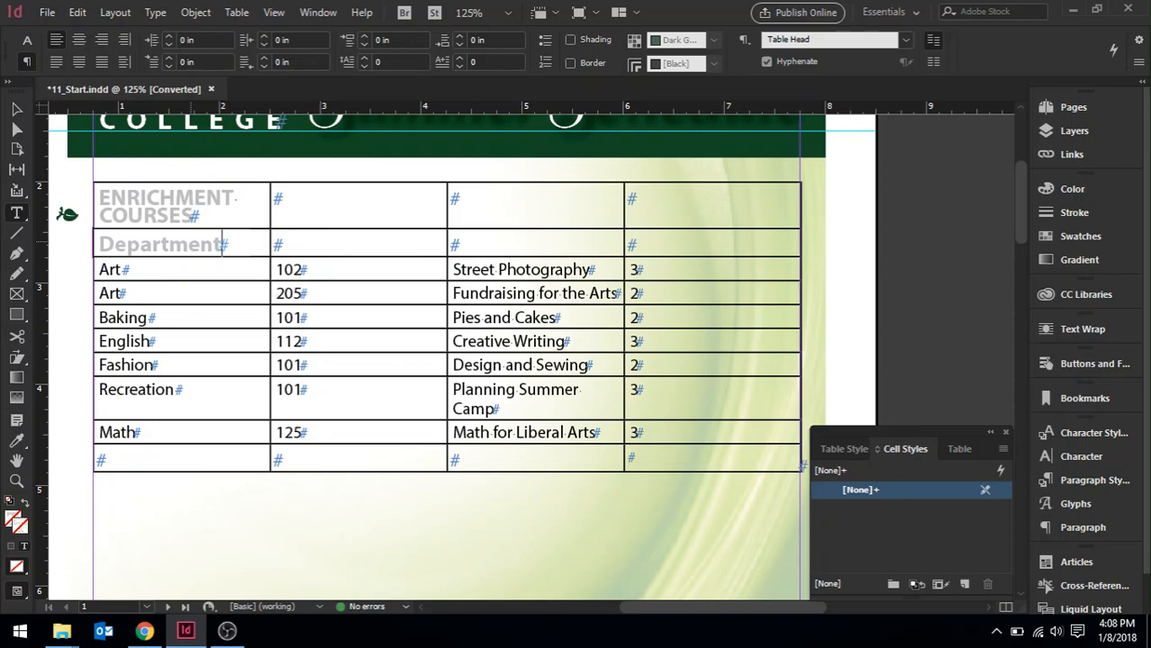
pyautogui.press('Tab')
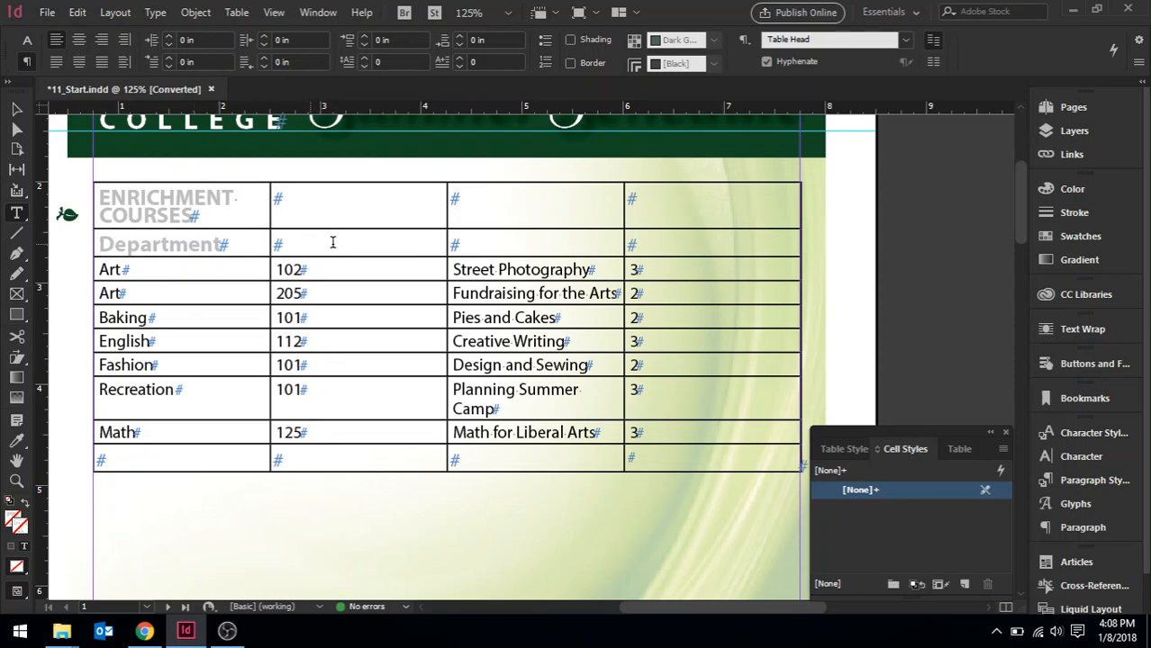
pyautogui.write('No')
pyautogui.press('Tab')
pyautogui.write('Cour')
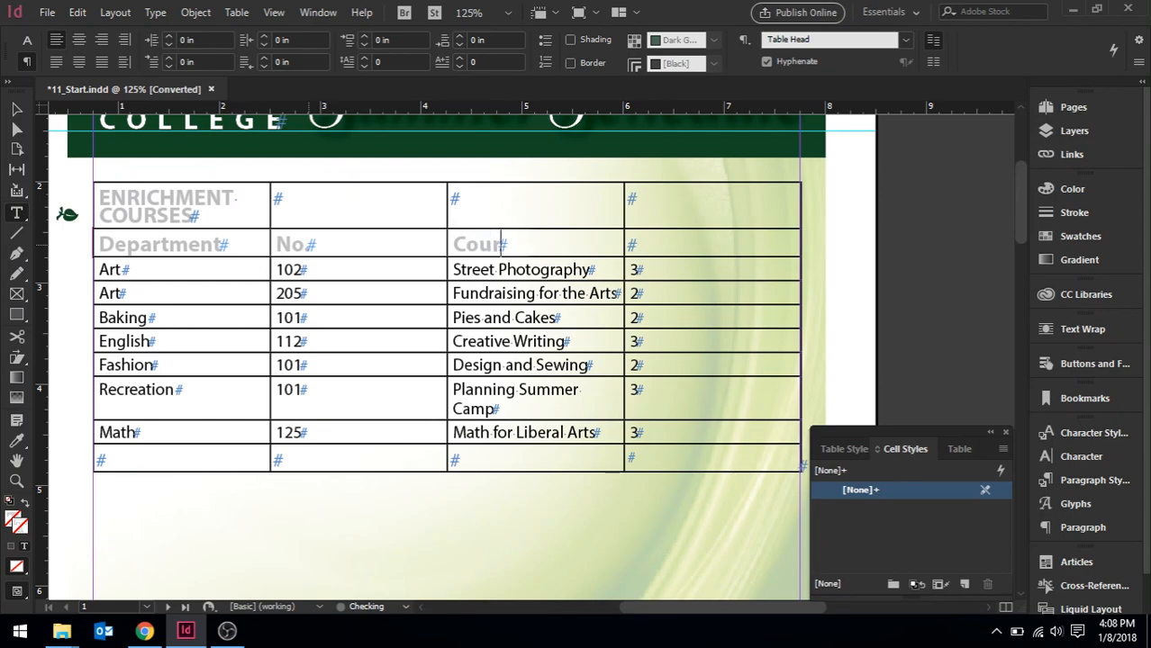
pyautogui.write('se Name')
pyautogui.press('Tab')
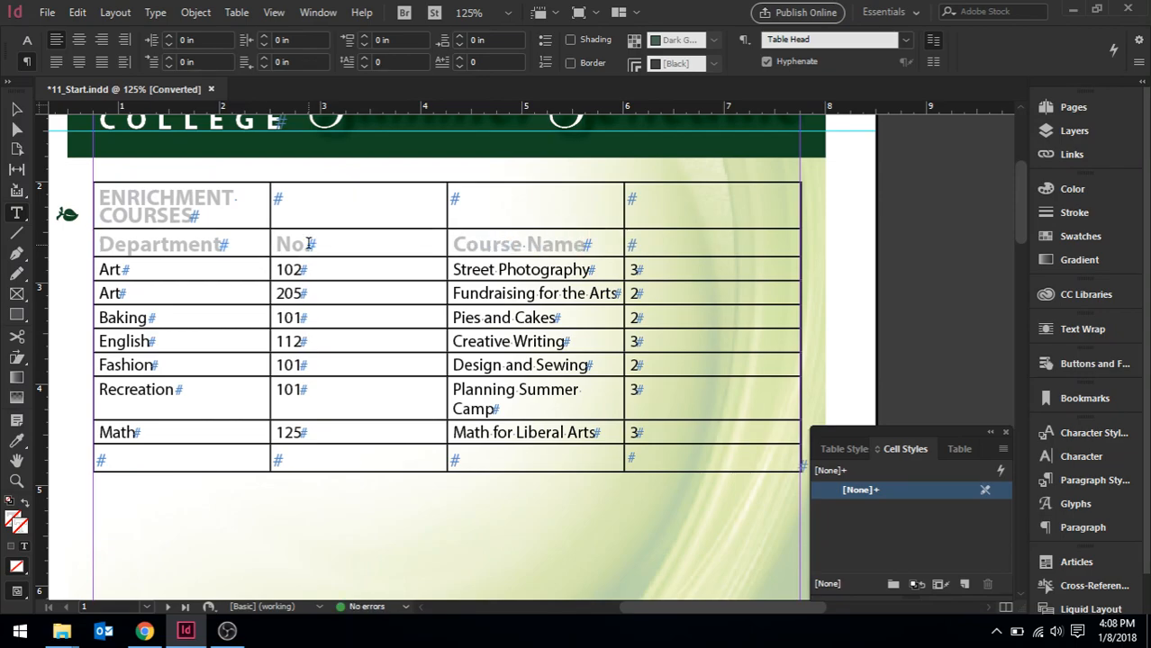
pyautogui.write('Credits')
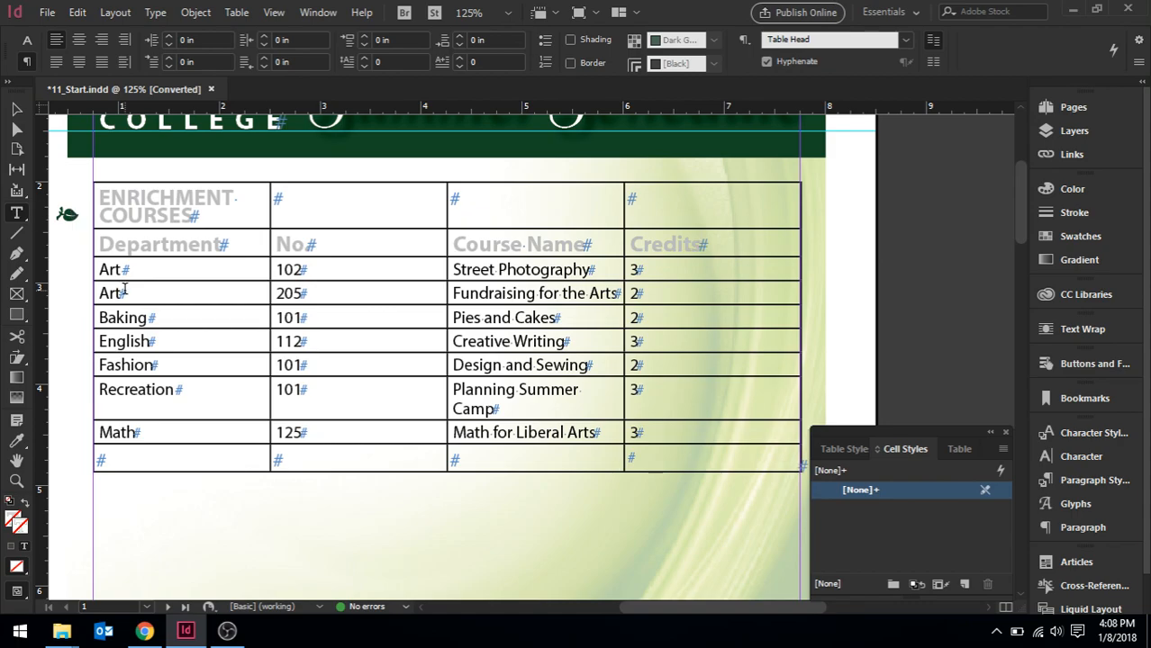
# Apply the Table Column Heads paragraph style to the whole column heading row, from Department to Credits.
pyautogui.moveTo(102, 241); pyautogui.dragTo(726, 254)
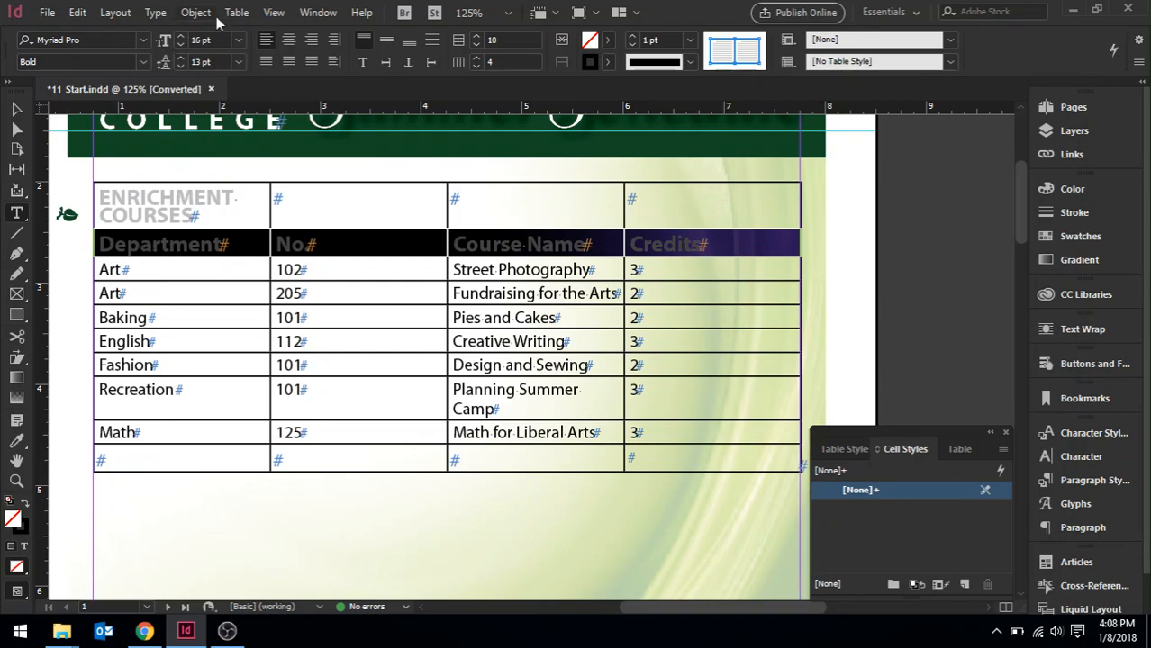
pyautogui.click(1106, 480)
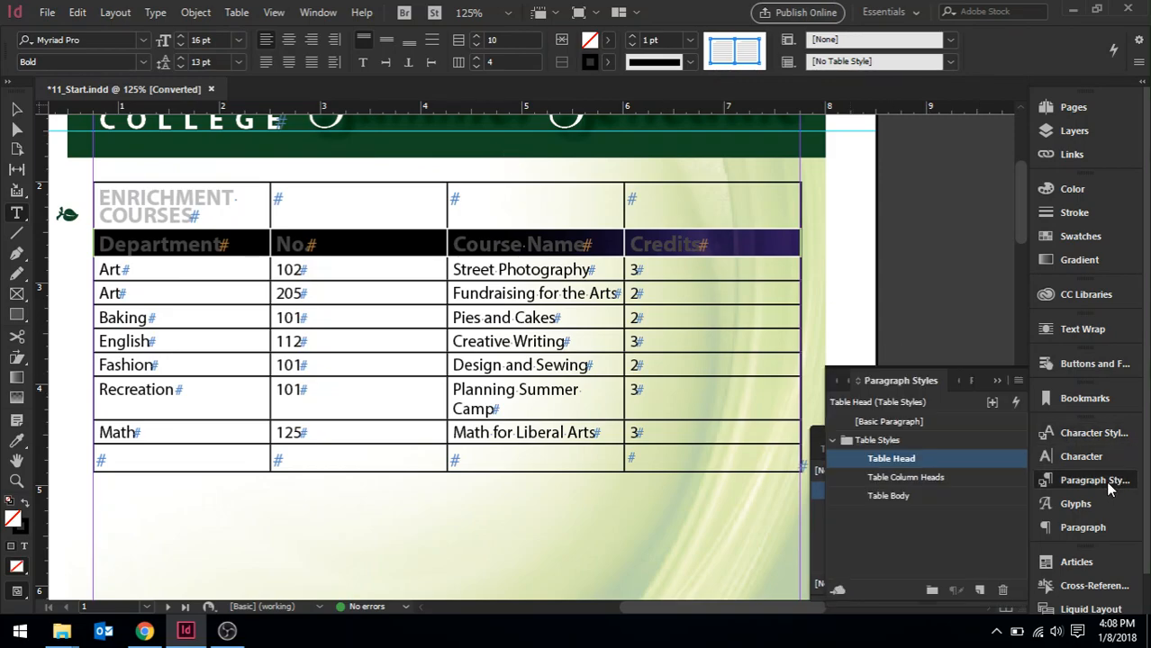
pyautogui.click(896, 479)
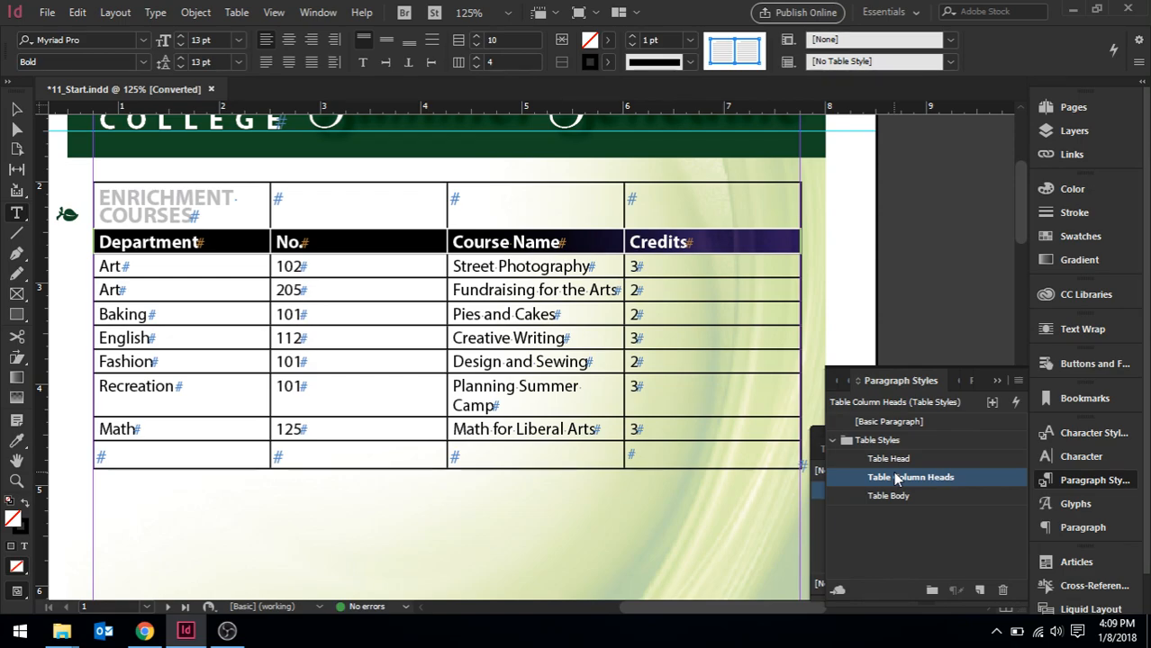
pyautogui.click(822, 263)
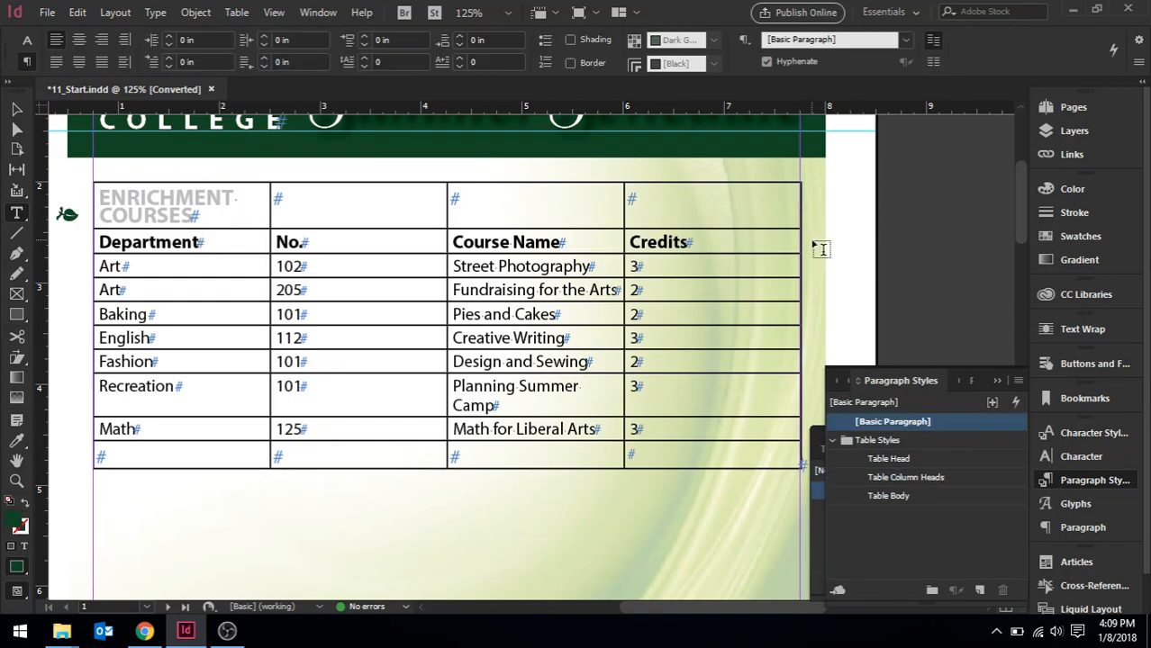
# Insert one column to the right of the Credits column and collapse the Paragraph Styles panel.
pyautogui.click(759, 244)
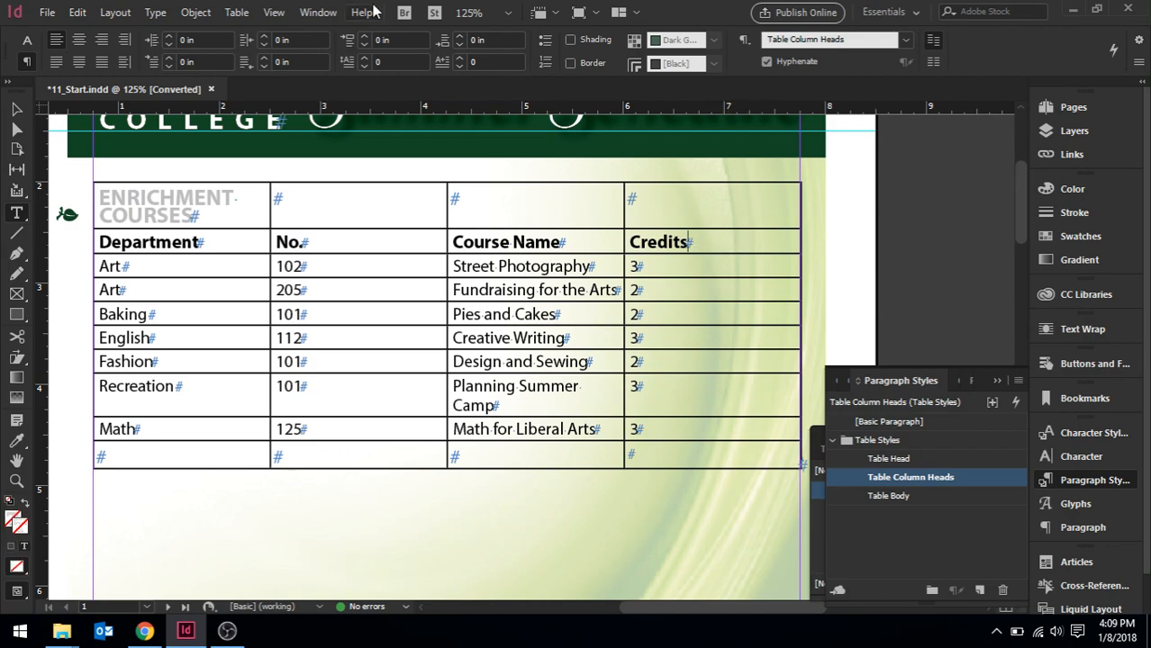
pyautogui.click(245, 13)
pyautogui.moveTo(389, 136)
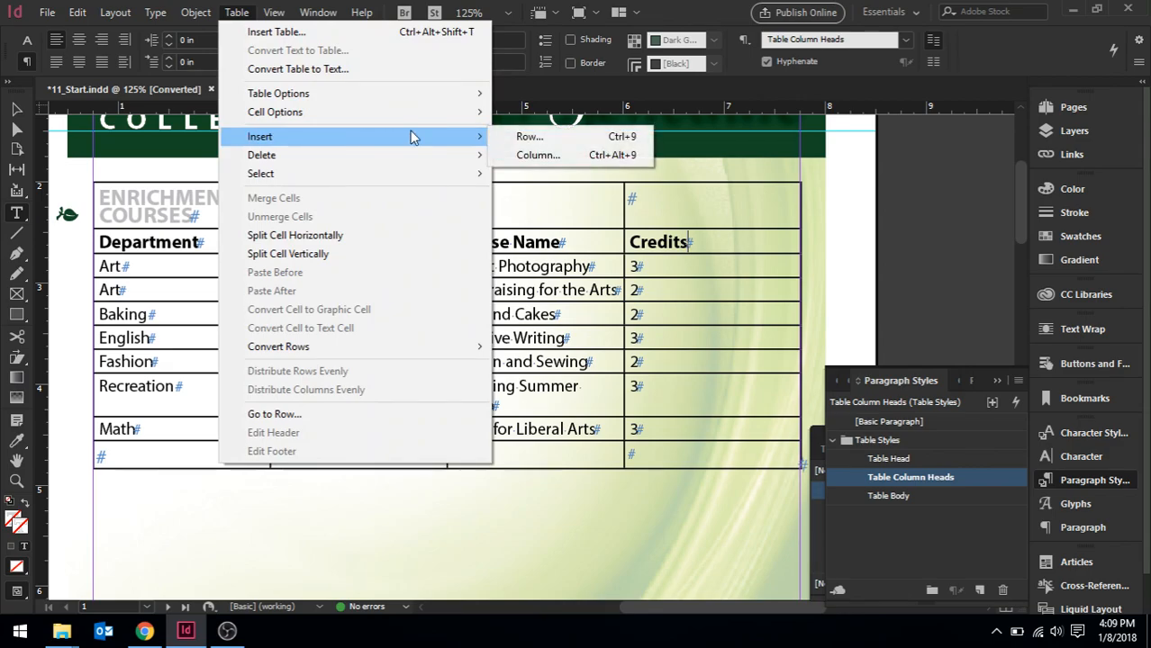
pyautogui.click(538, 154)
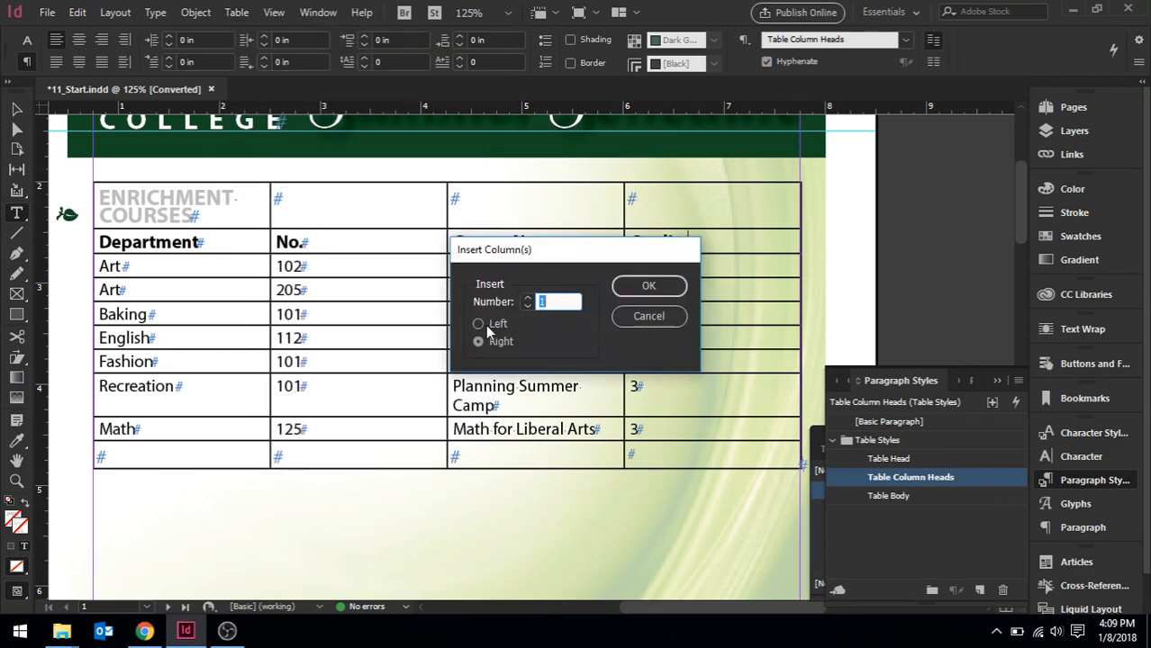
pyautogui.click(648, 286)
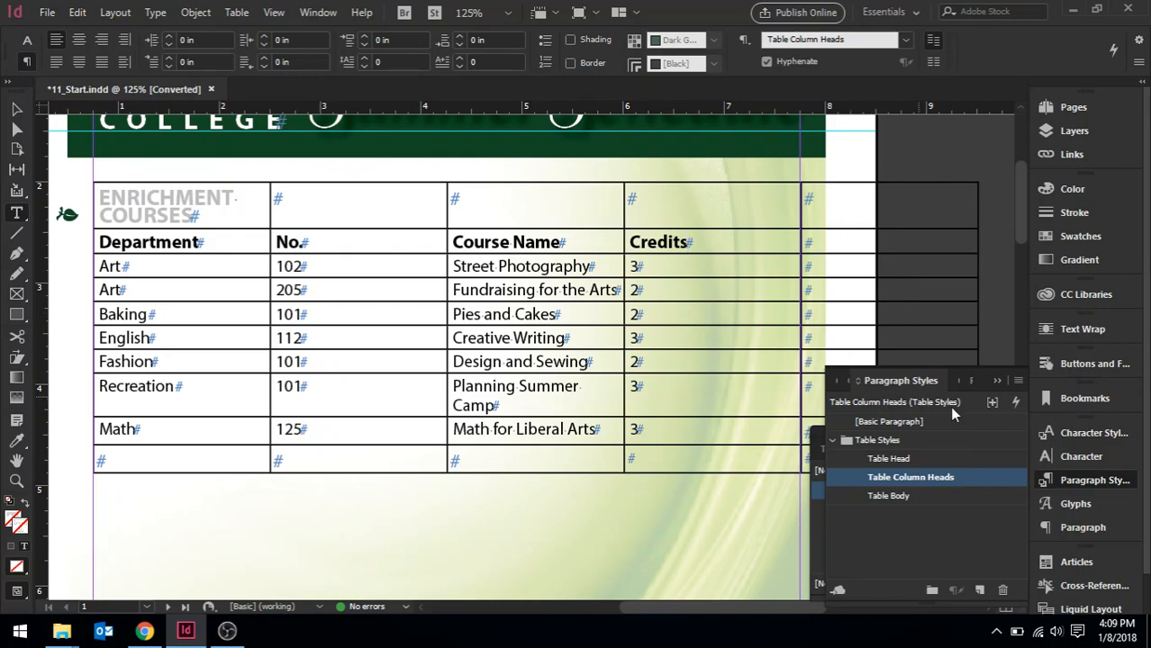
pyautogui.click(996, 381)
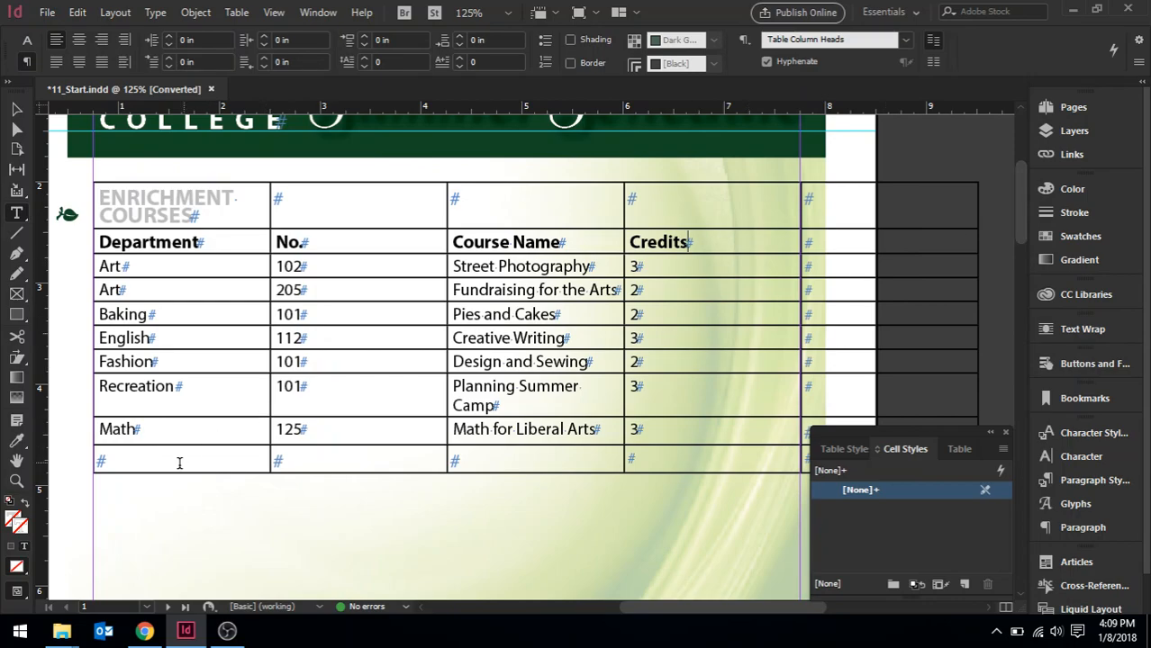
# Delete the empty row at the end of the table, below the Math row.
pyautogui.click(133, 459)
pyautogui.click(238, 11)
pyautogui.moveTo(318, 153)
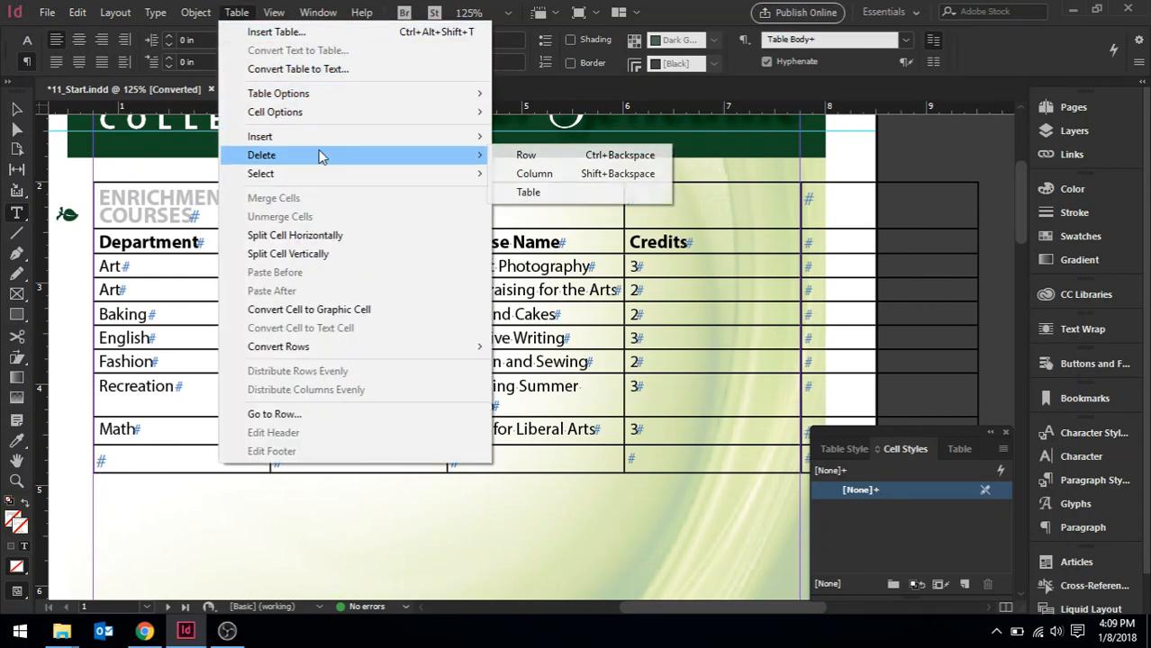
pyautogui.click(548, 157)
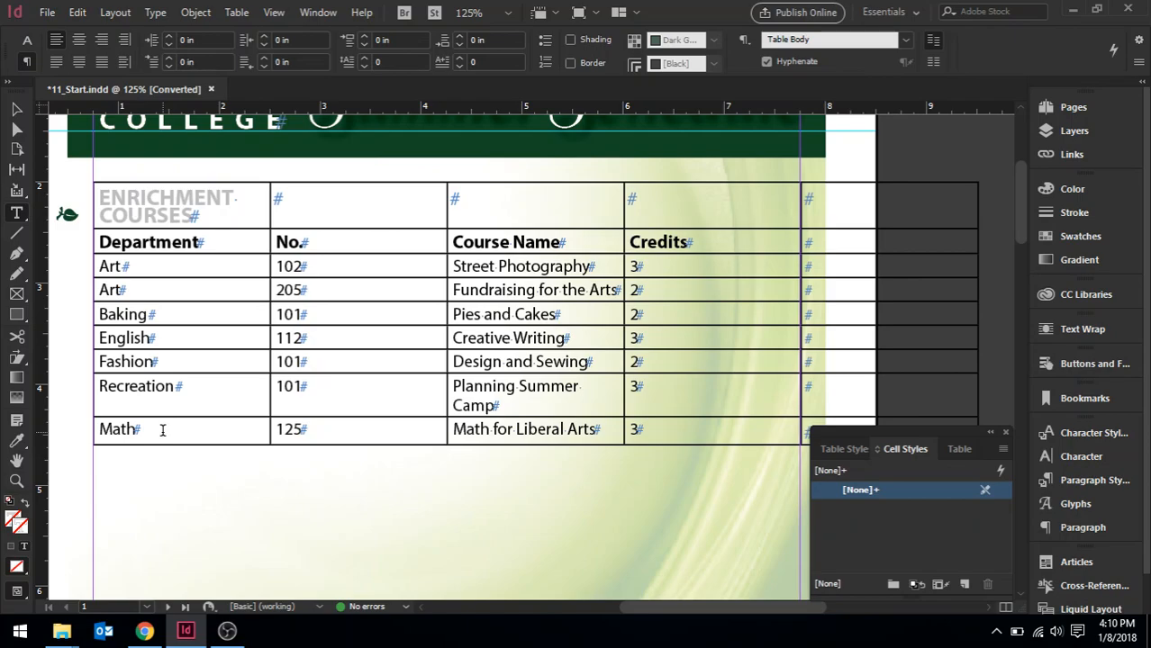
# Move the Math row above the Recreation row, directly below Fashion.
pyautogui.click(100, 430)
pyautogui.click(87, 429)
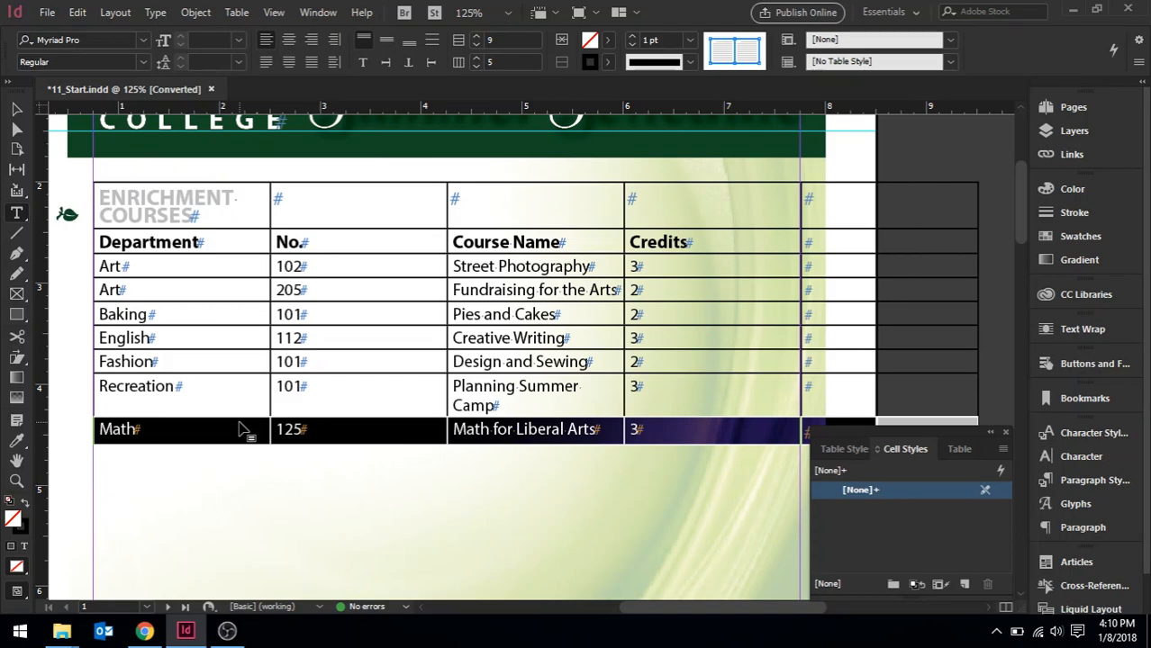
pyautogui.moveTo(242, 431); pyautogui.dragTo(245, 366)
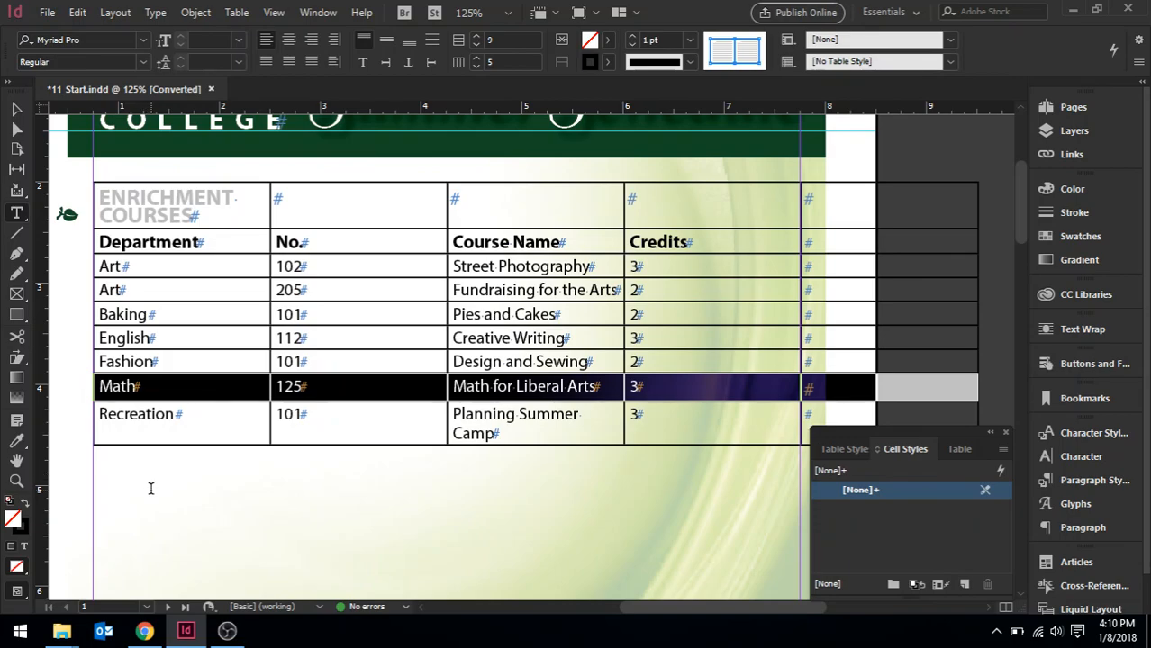
pyautogui.click(79, 482)
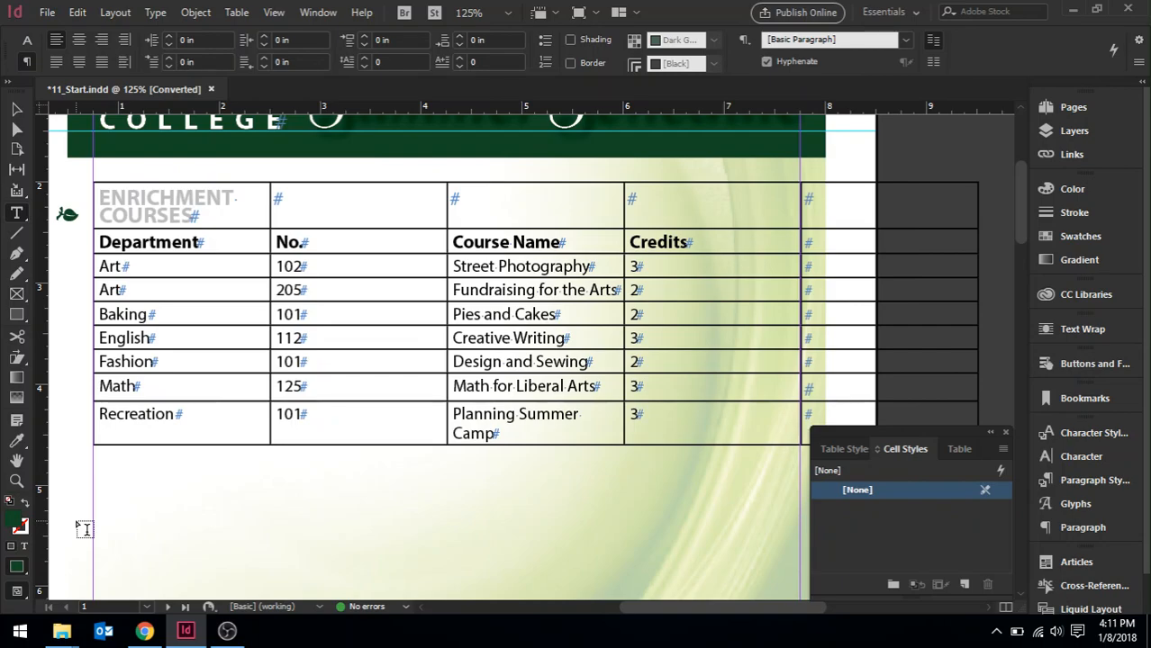
pyautogui.click(229, 242)
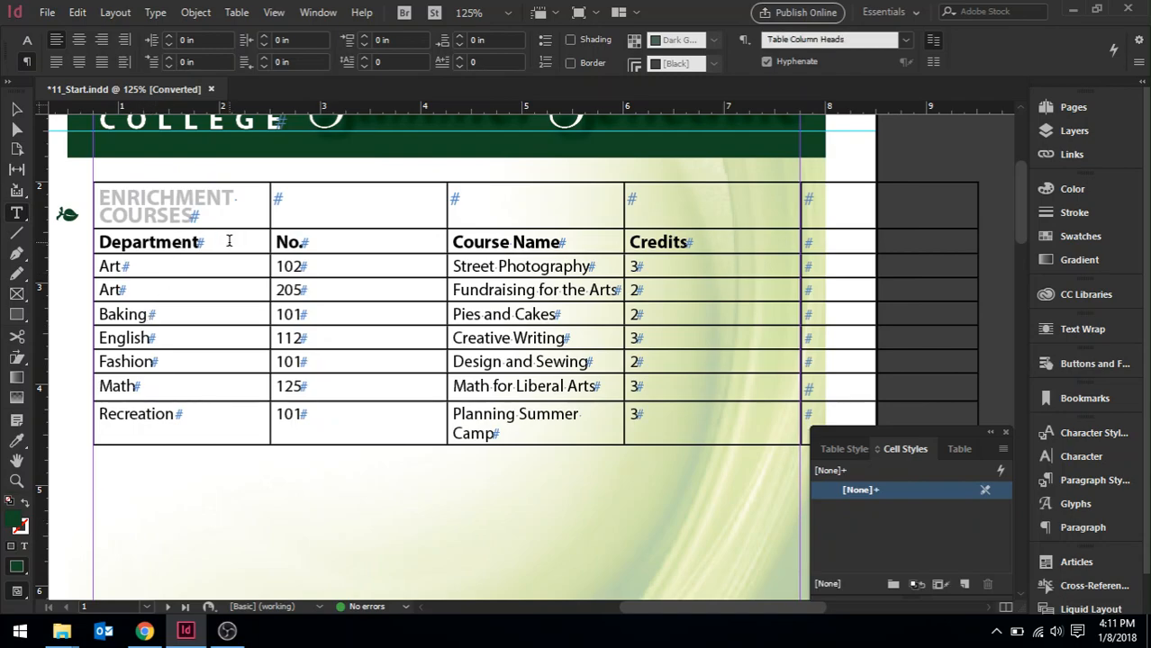
pyautogui.click(237, 13)
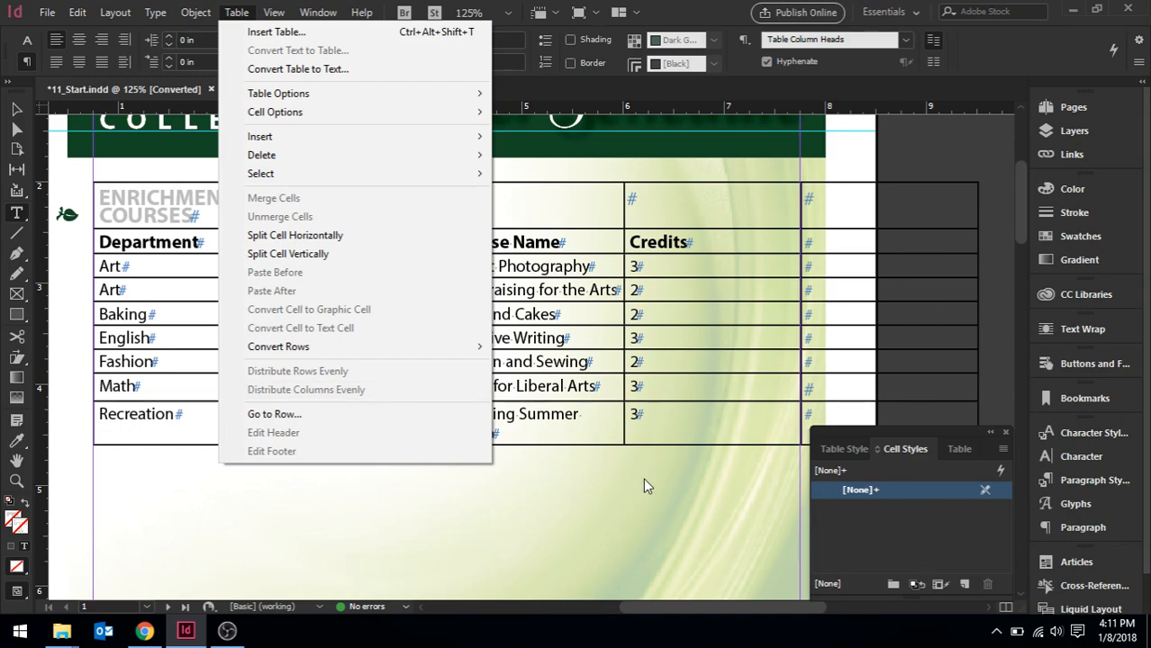
pyautogui.click(565, 172)
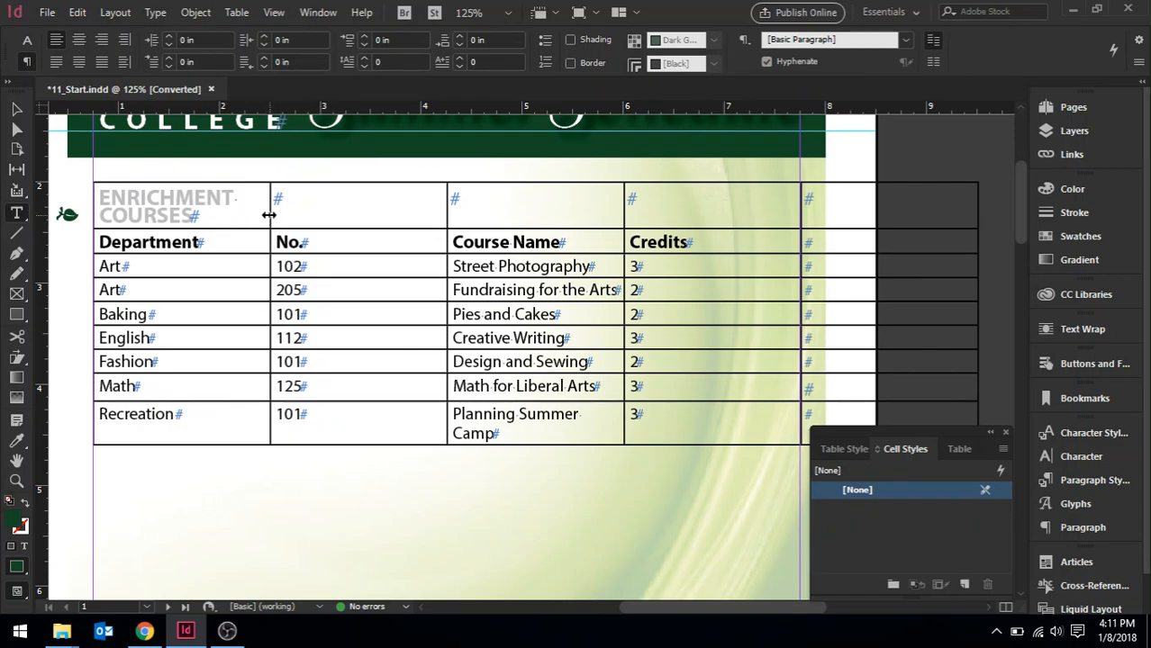
# Resize the columns to fit the table within the page margins, narrowing No. and Credits and widening Course Name to keep Planning Summer Camp on one line.
pyautogui.moveTo(270, 215)
pyautogui.mouseDown()
pyautogui.moveTo(410, 218)
pyautogui.moveTo(236, 211)
pyautogui.moveTo(271, 209)
pyautogui.mouseUp()
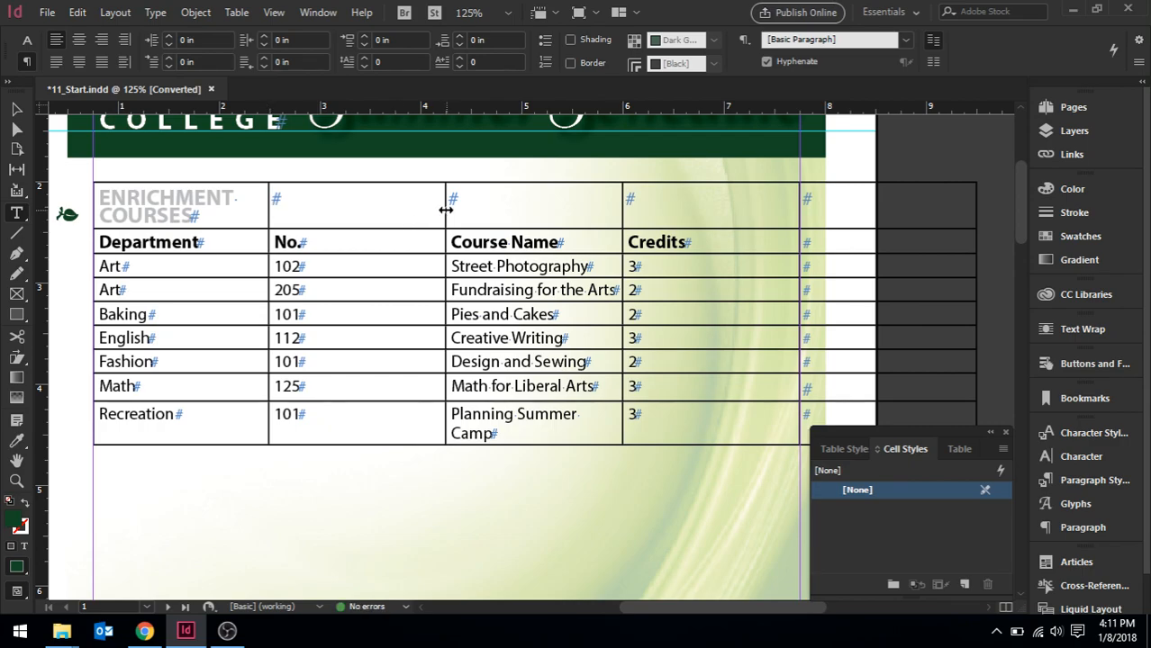
pyautogui.moveTo(445, 210); pyautogui.dragTo(332, 211)
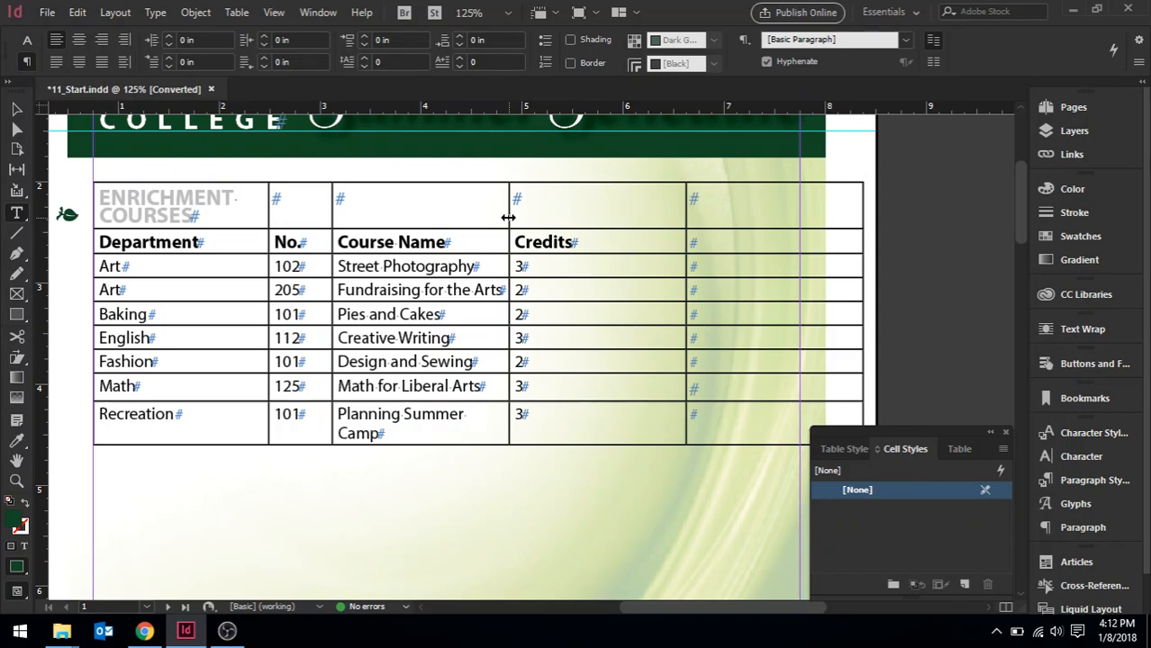
pyautogui.moveTo(508, 217); pyautogui.dragTo(546, 212)
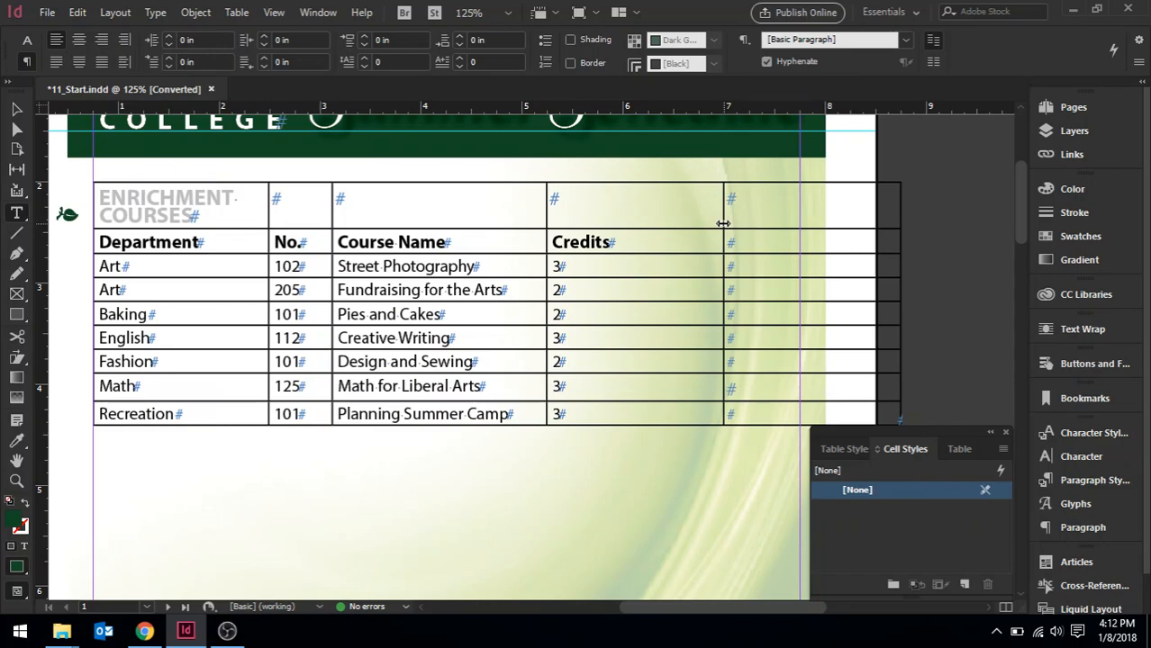
pyautogui.moveTo(723, 222); pyautogui.dragTo(647, 209)
pyautogui.moveTo(825, 220); pyautogui.dragTo(799, 220)
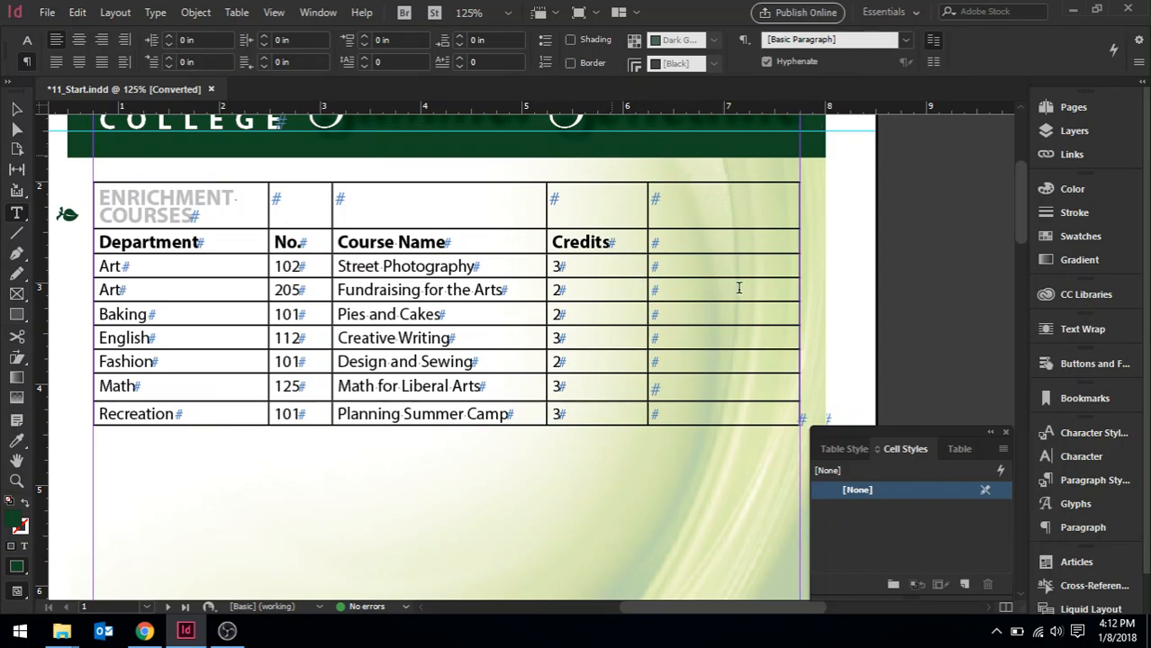
# Show the Table panel in the floating panel group beside the course table.
pyautogui.click(319, 12)
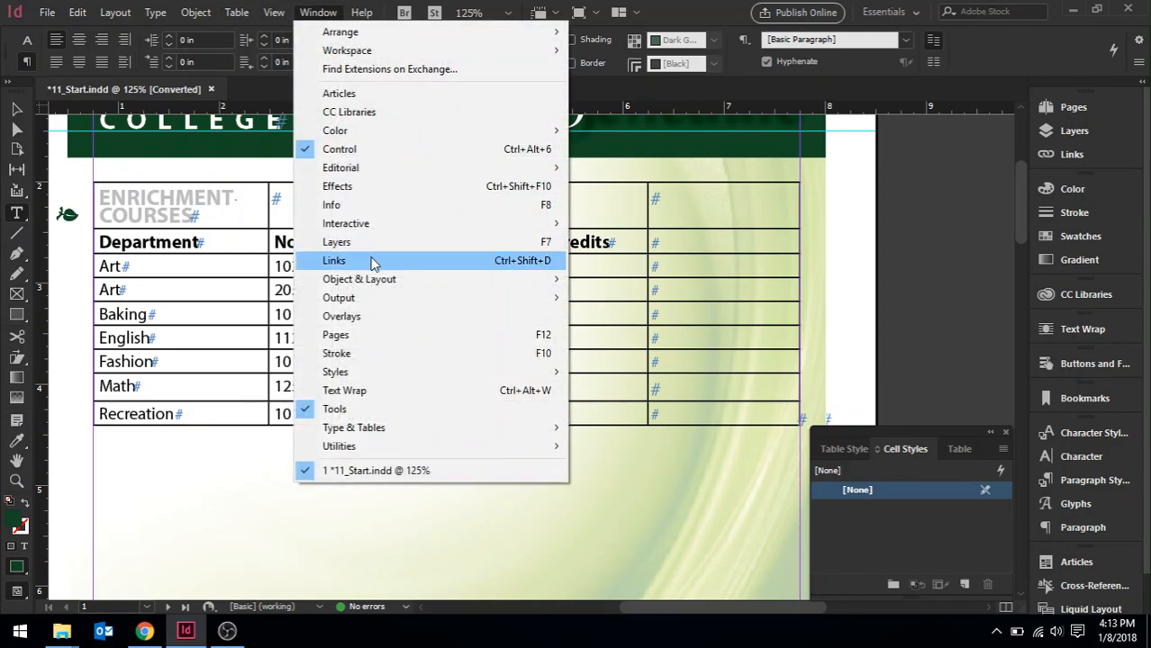
pyautogui.moveTo(404, 430)
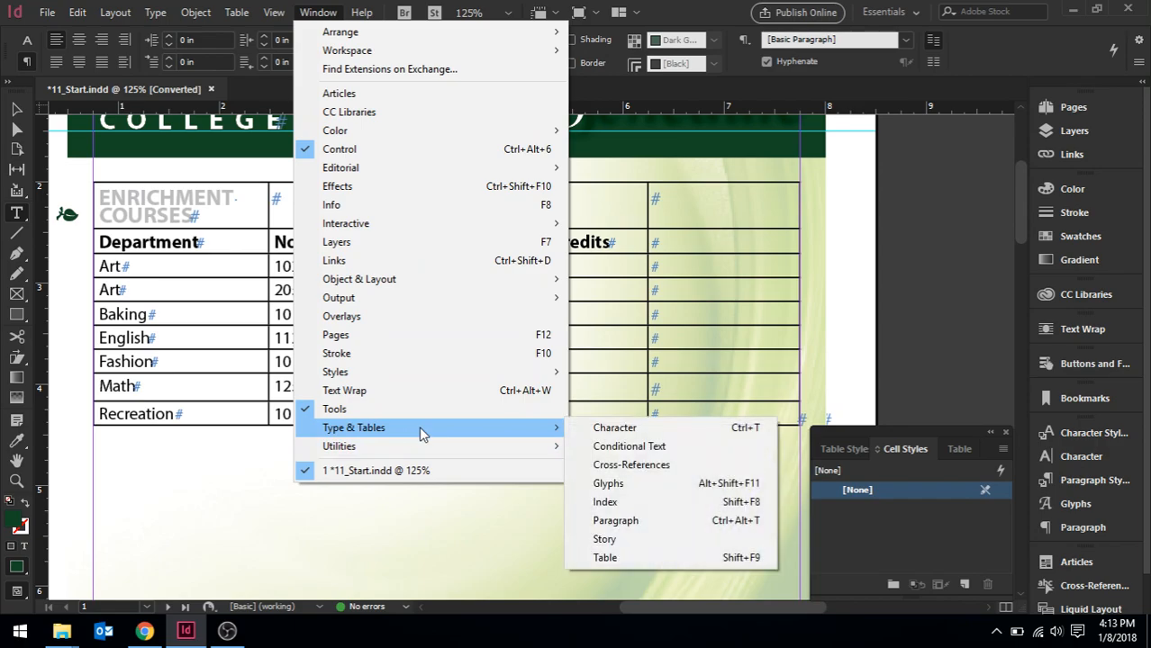
pyautogui.click(644, 559)
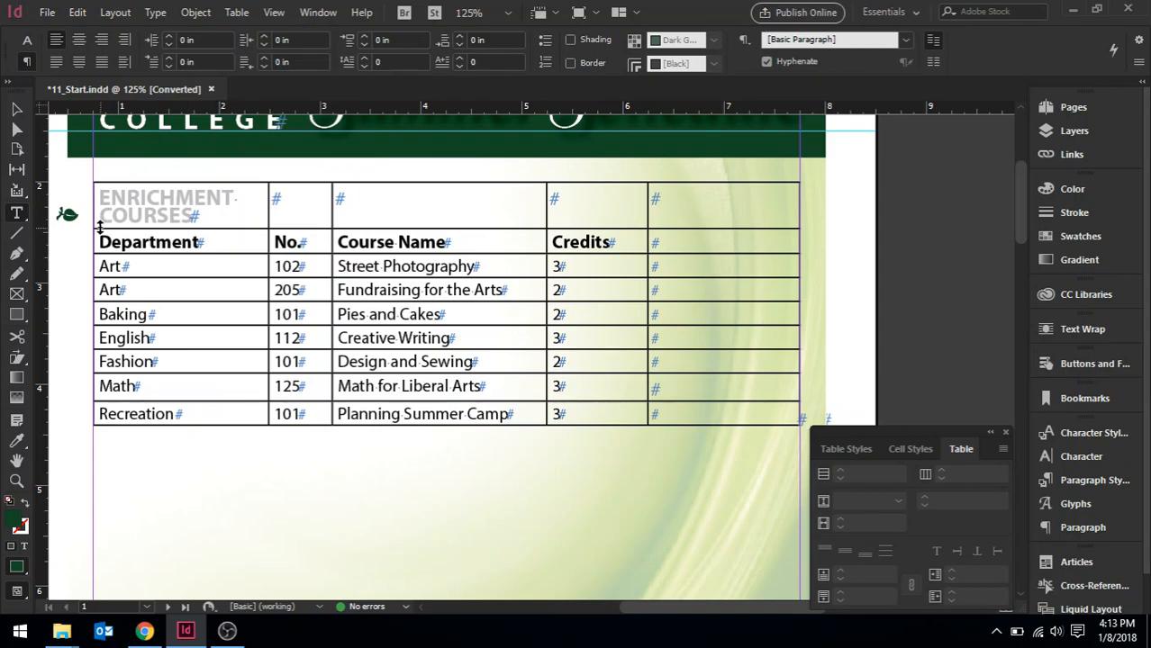
pyautogui.click(238, 13)
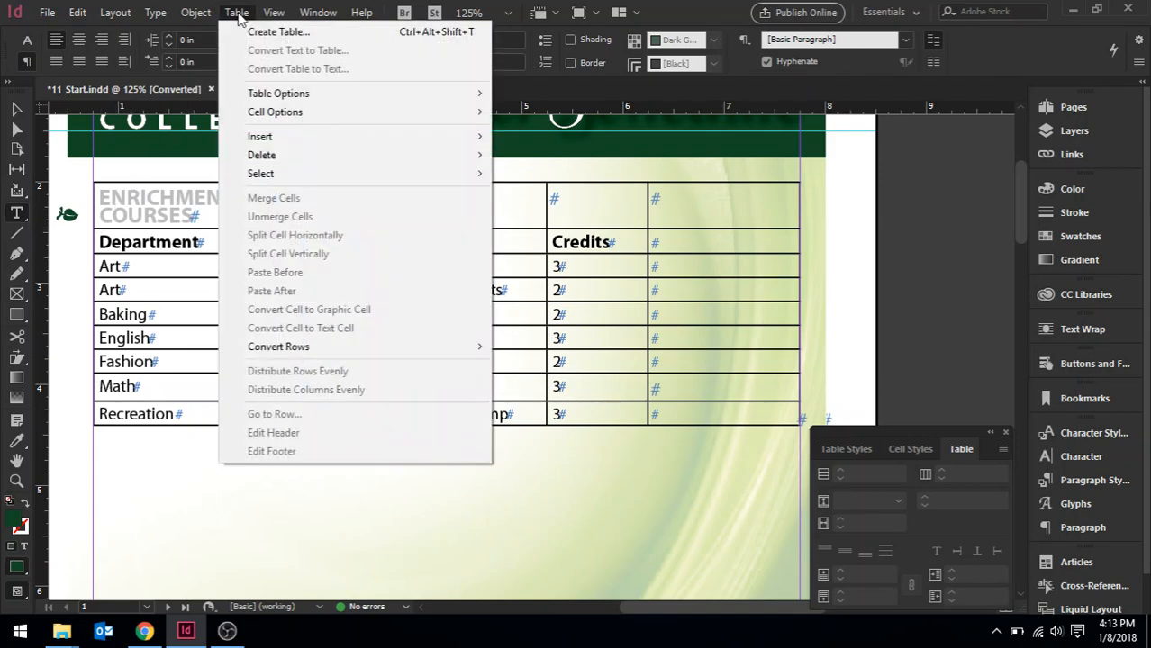
pyautogui.moveTo(313, 175)
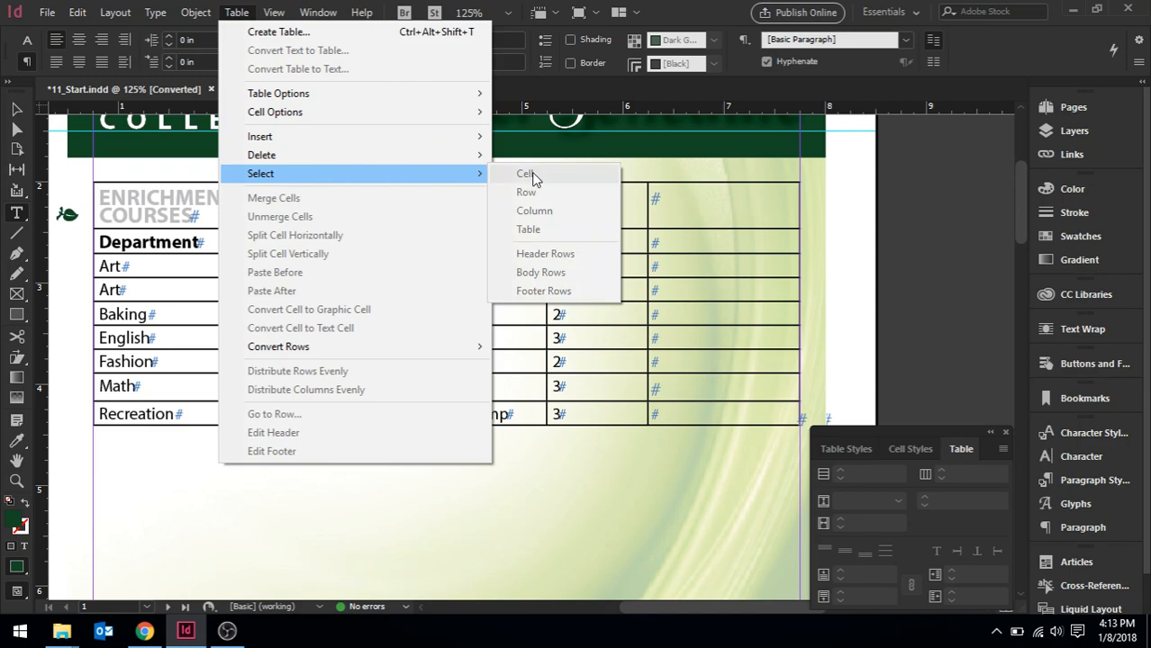
pyautogui.click(211, 217)
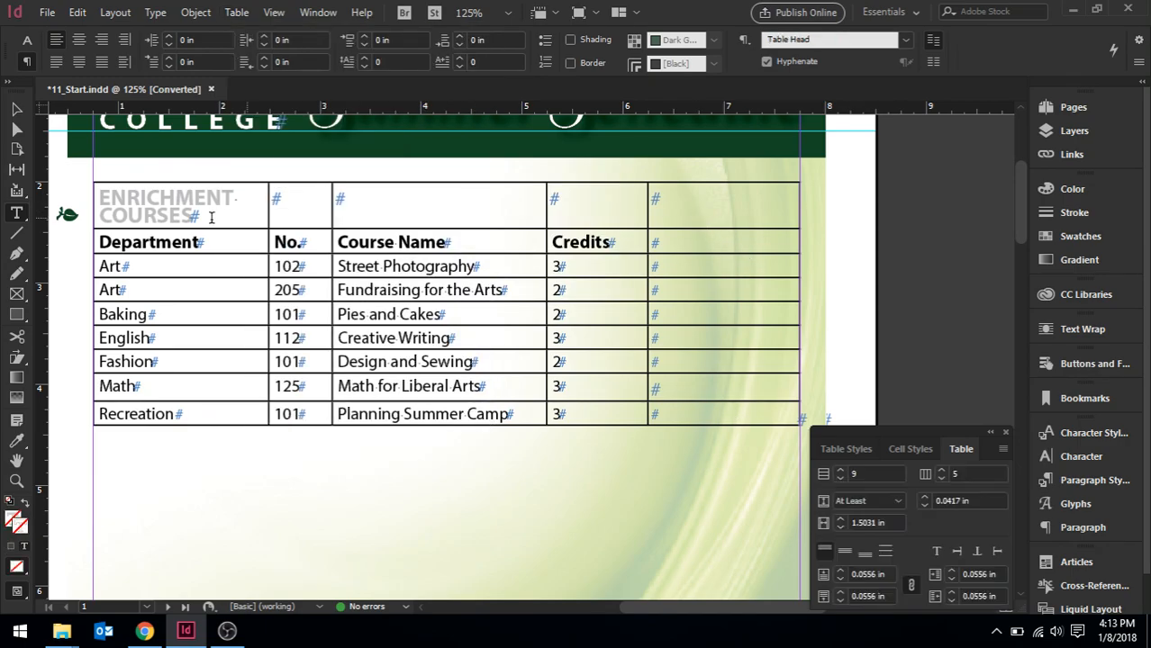
pyautogui.click(241, 14)
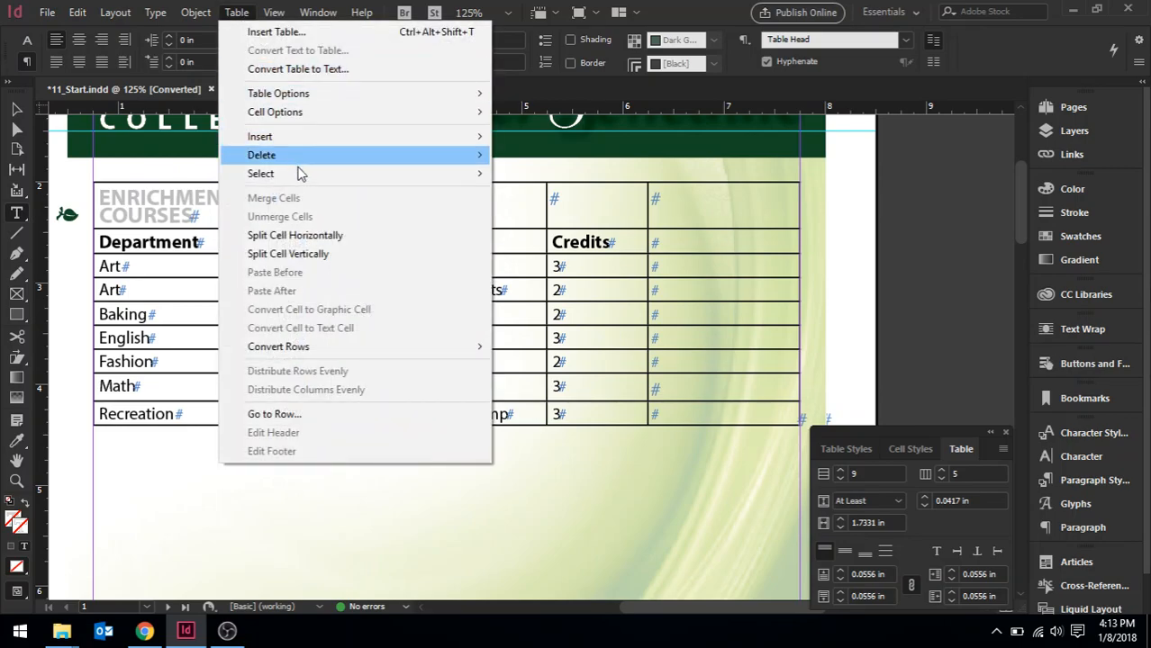
pyautogui.moveTo(301, 176)
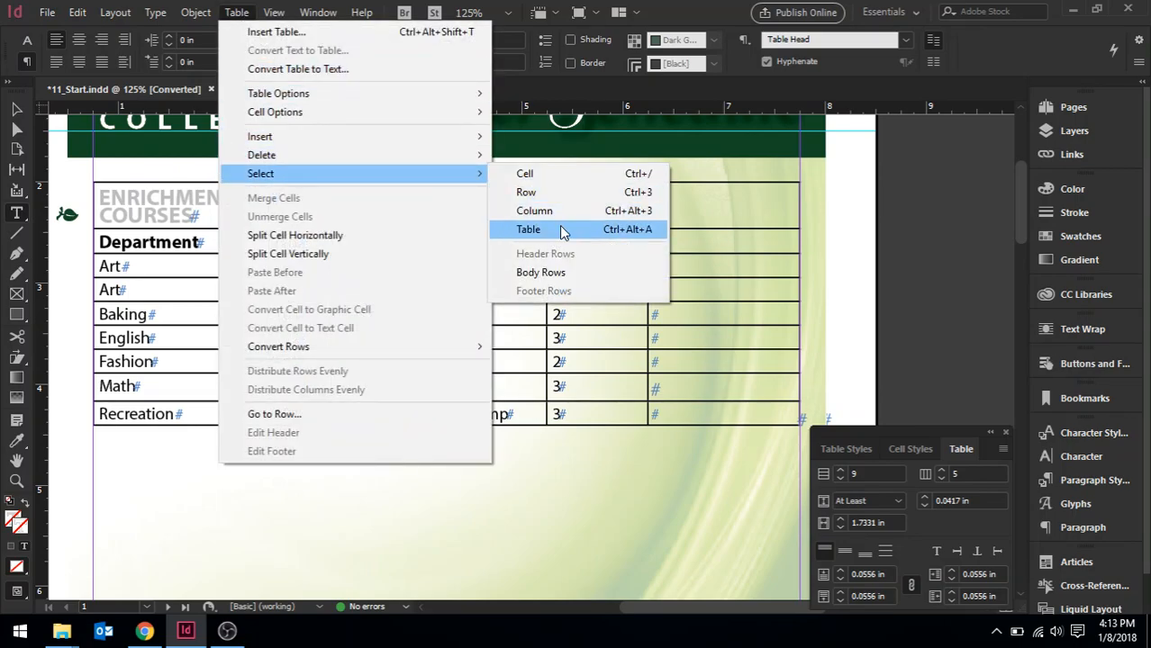
pyautogui.click(562, 228)
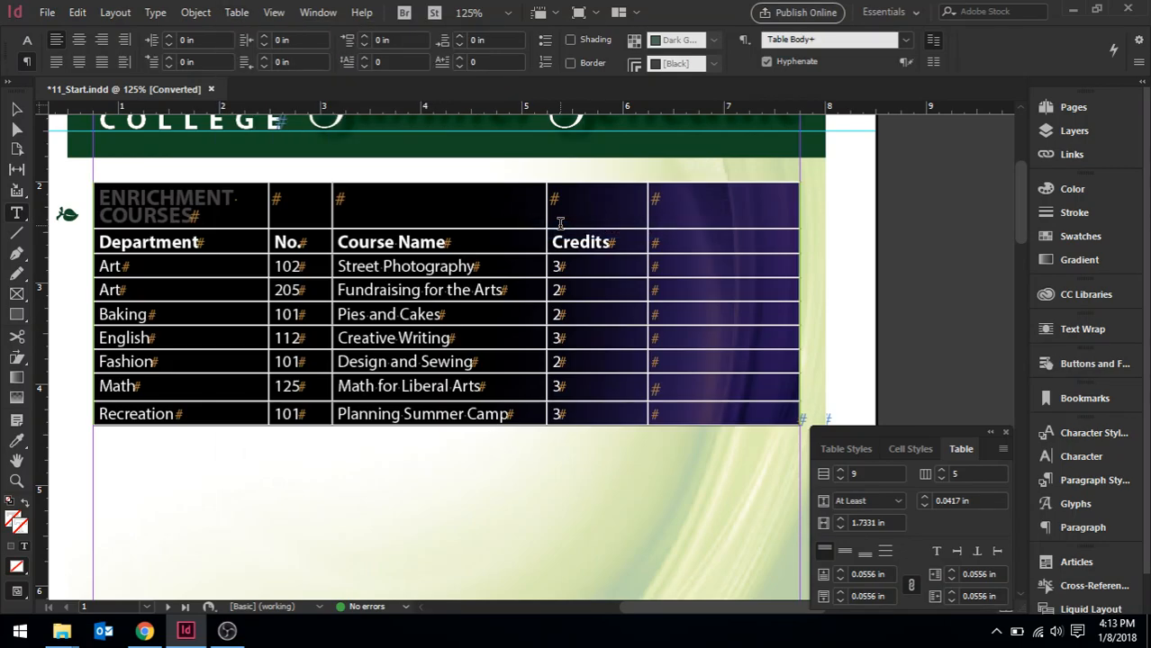
# Select the entire course table and set the top, bottom, left and right cell insets to 0.125 in.
pyautogui.click(104, 198)
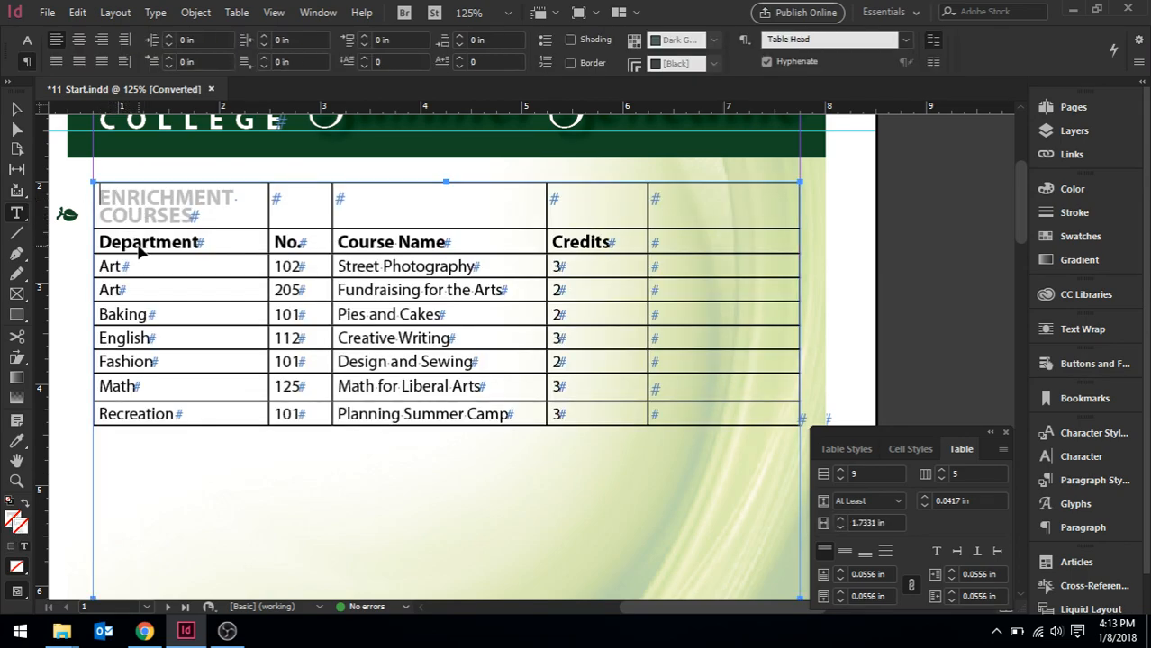
pyautogui.hotkey('ctrl', 'alt', 'a')
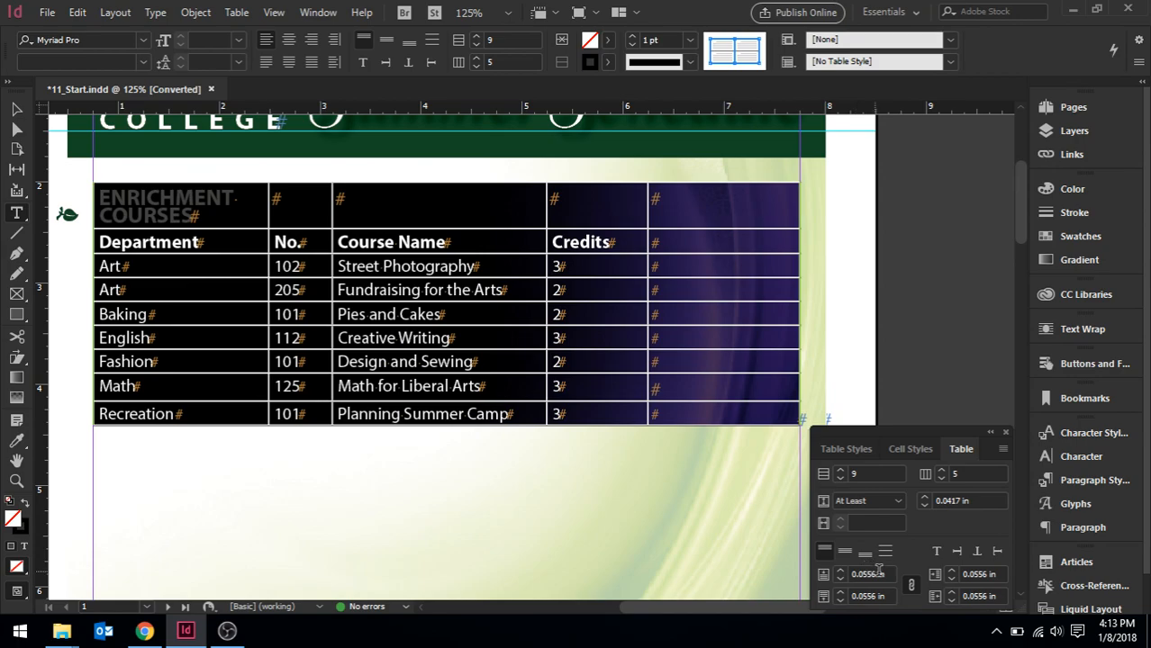
pyautogui.moveTo(878, 574); pyautogui.dragTo(860, 576)
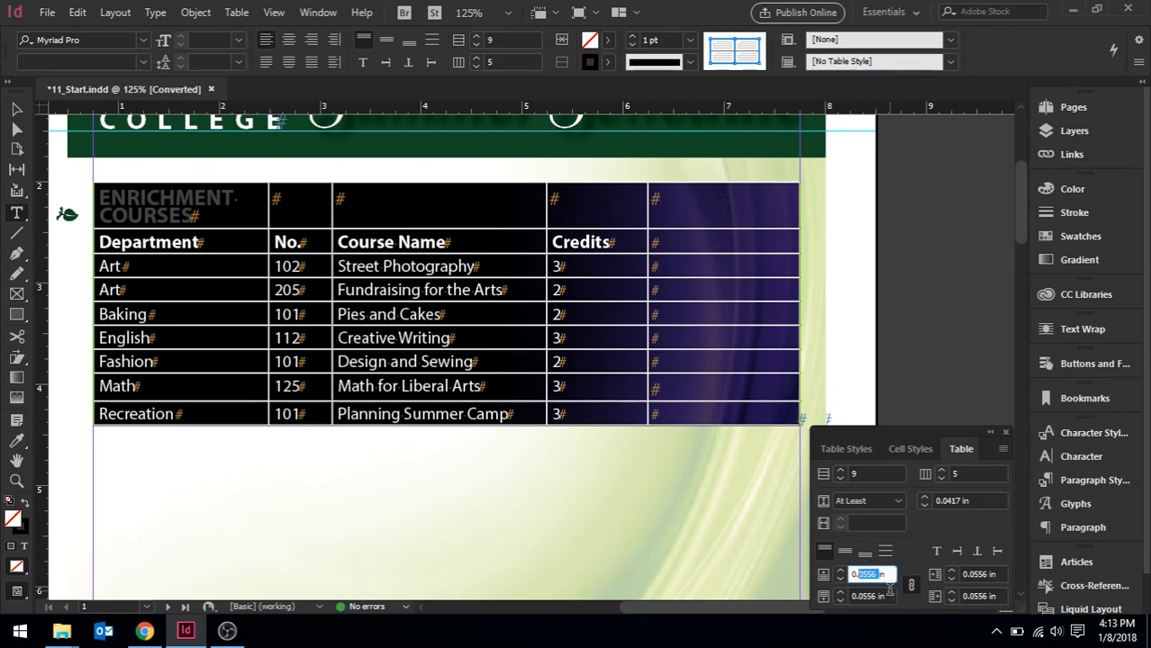
pyautogui.write('0.125')
pyautogui.press('Tab')
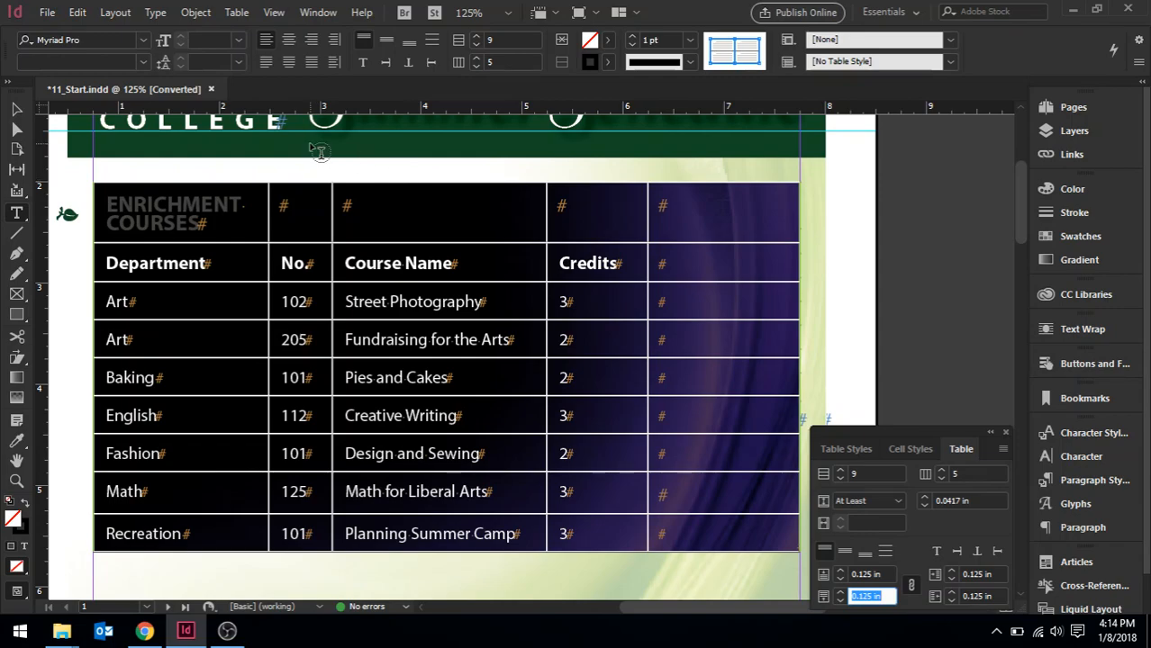
# Merge all the cells of the table's first row, containing ENRICHMENT COURSES, into a single cell.
pyautogui.click(112, 206)
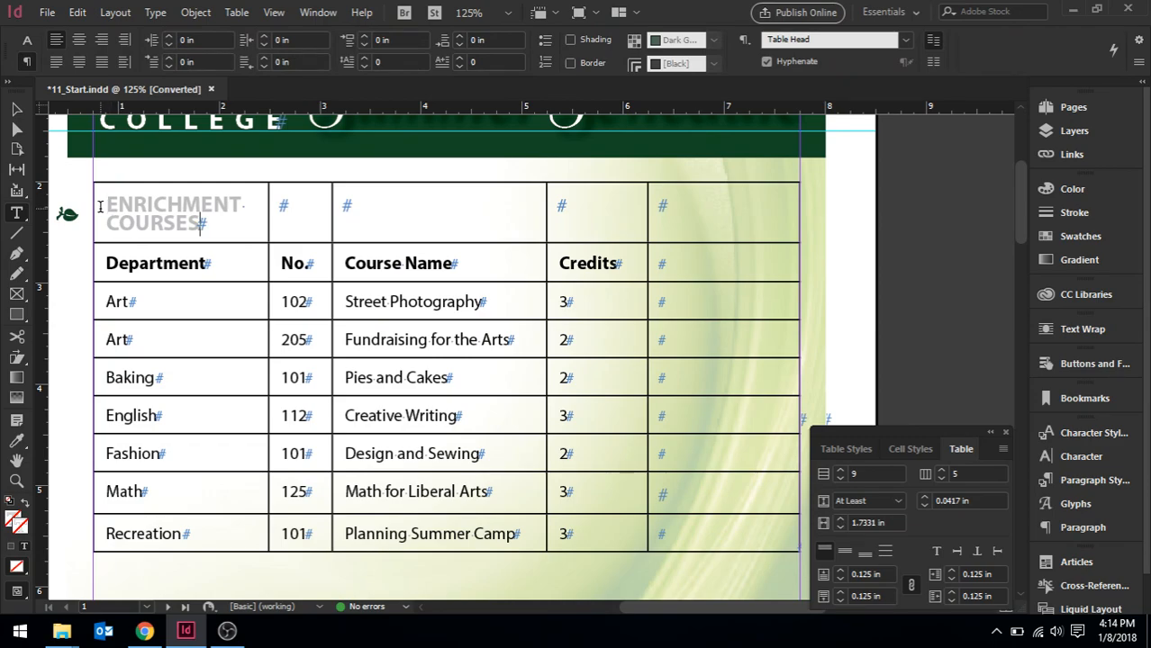
pyautogui.click(91, 210)
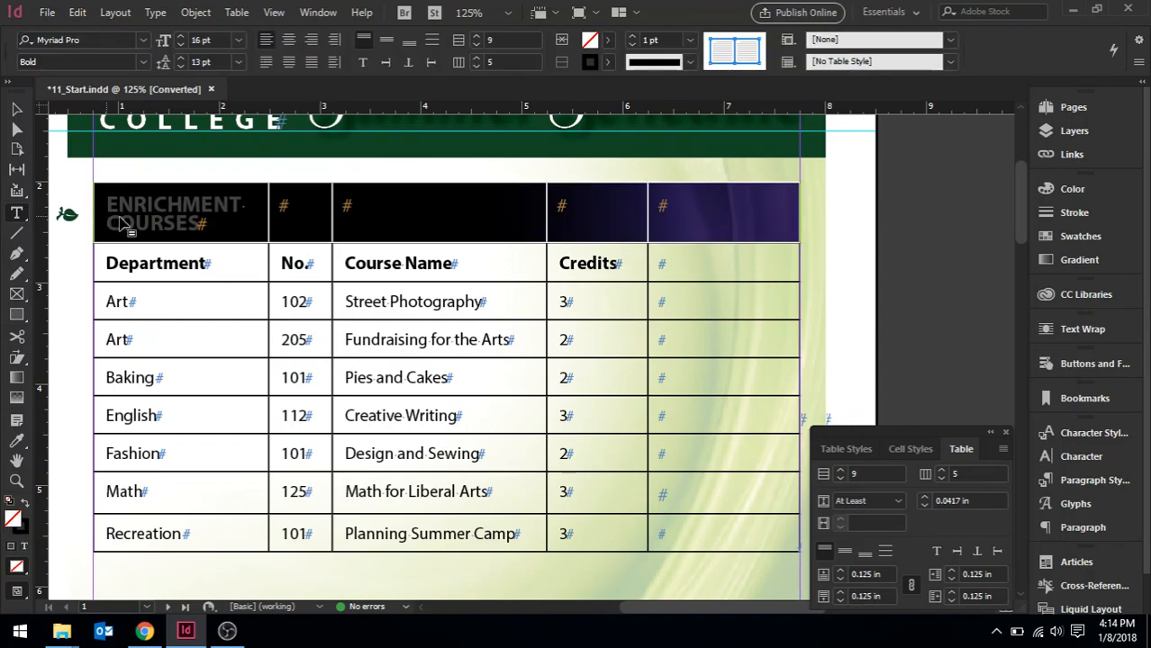
pyautogui.click(237, 12)
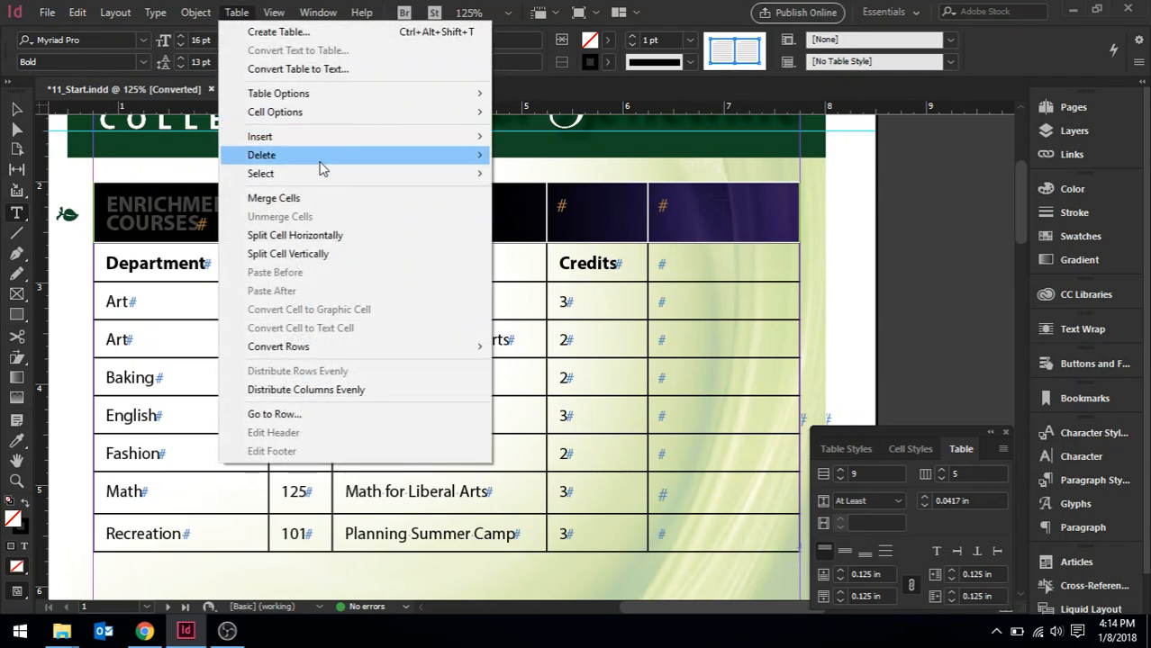
pyautogui.click(340, 200)
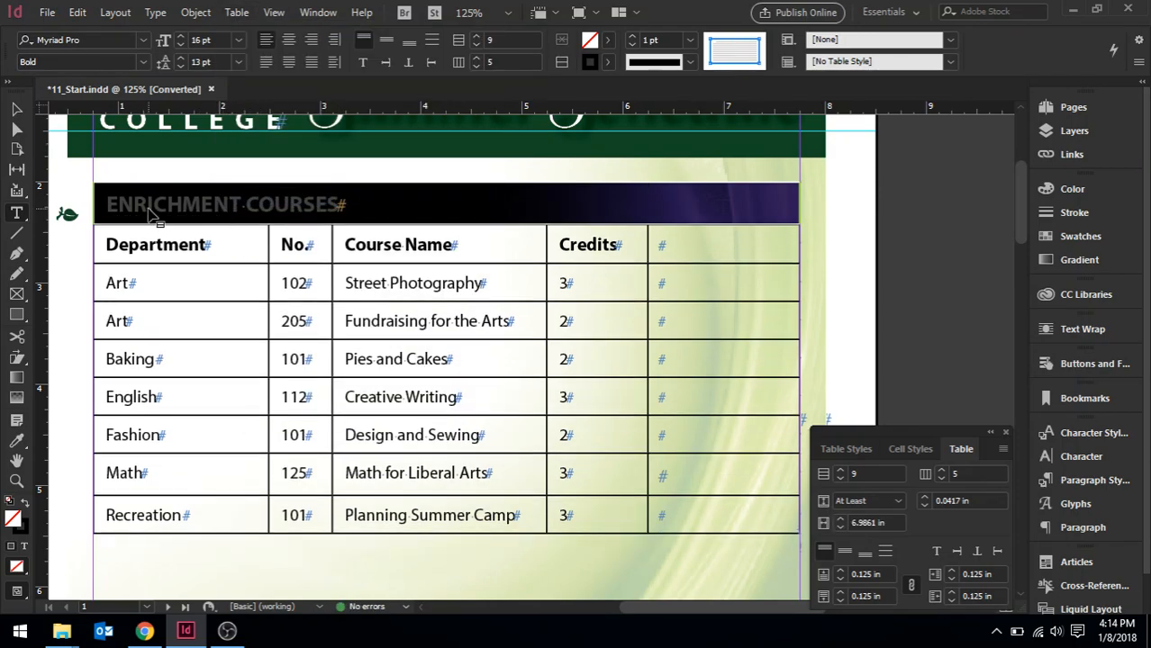